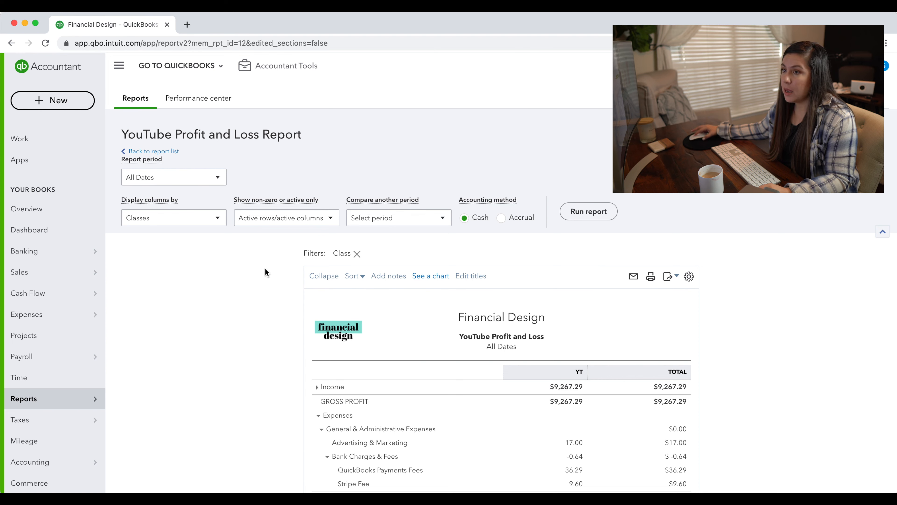
- Export the YouTube Profit and Loss report to Excel and open the downloaded workbook
click(671, 280)
click(616, 295)
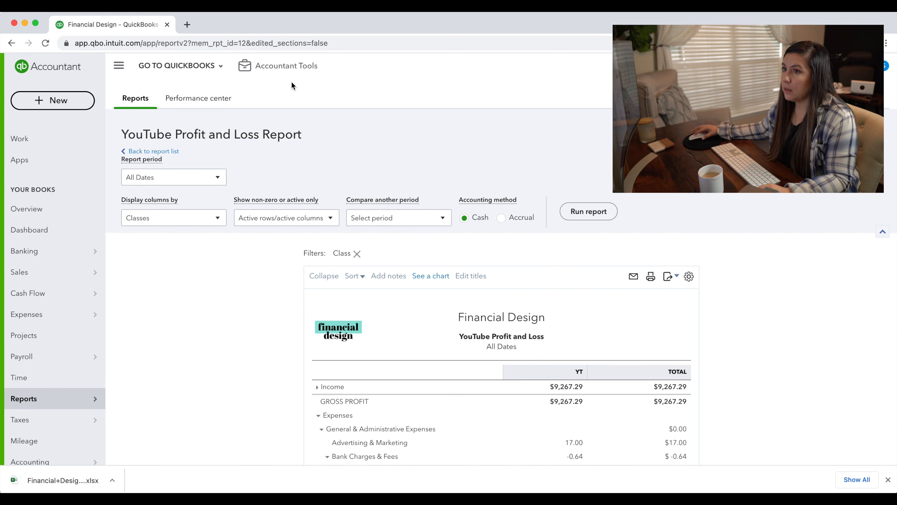
click(41, 484)
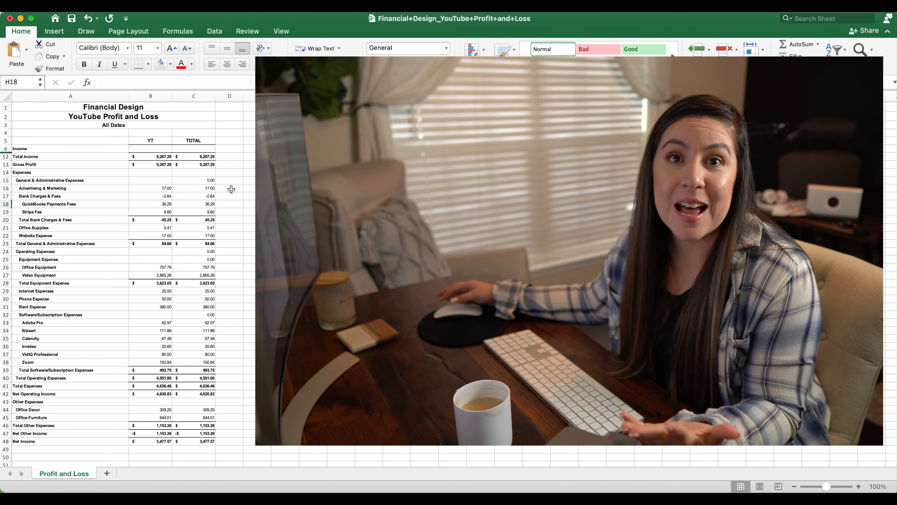
- Review the exported profit and loss sheet, checking the Net Income row and the YT Total Income cell
scroll(229, 201, down, 3)
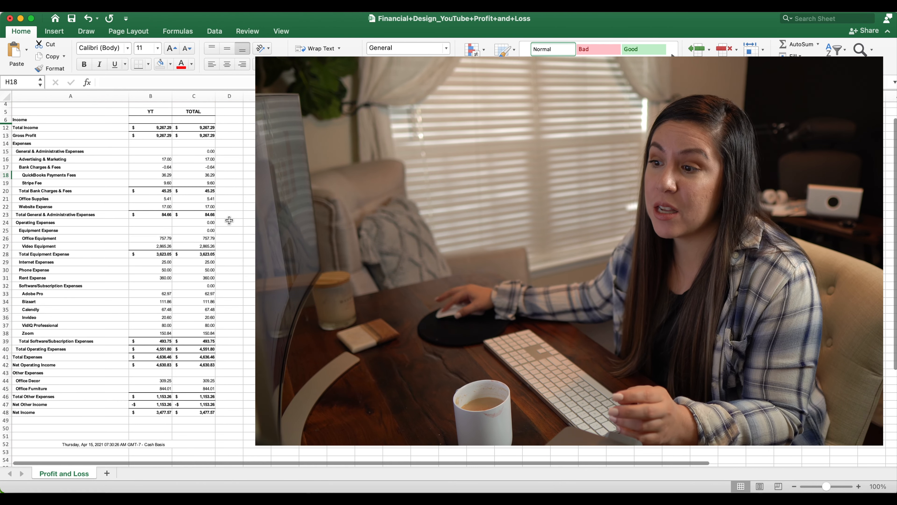
scroll(228, 216, up, 3)
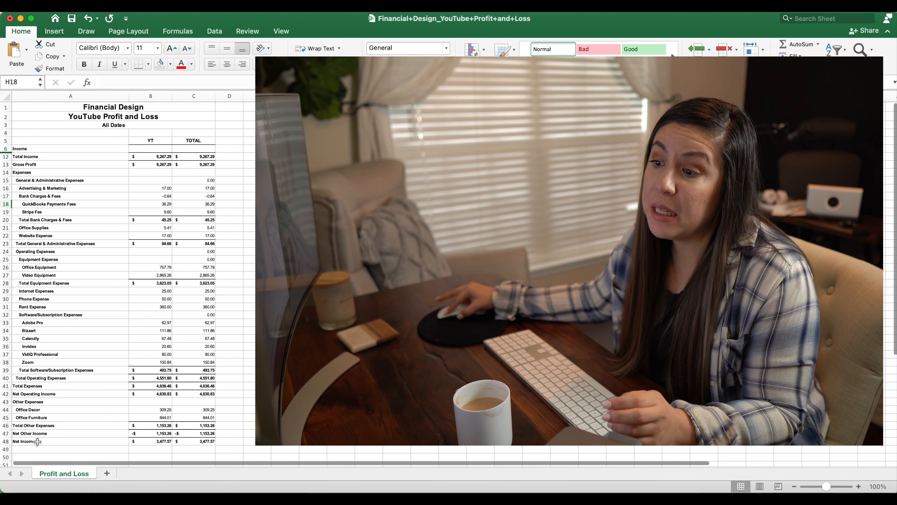
drag(38, 441, 210, 441)
click(313, 362)
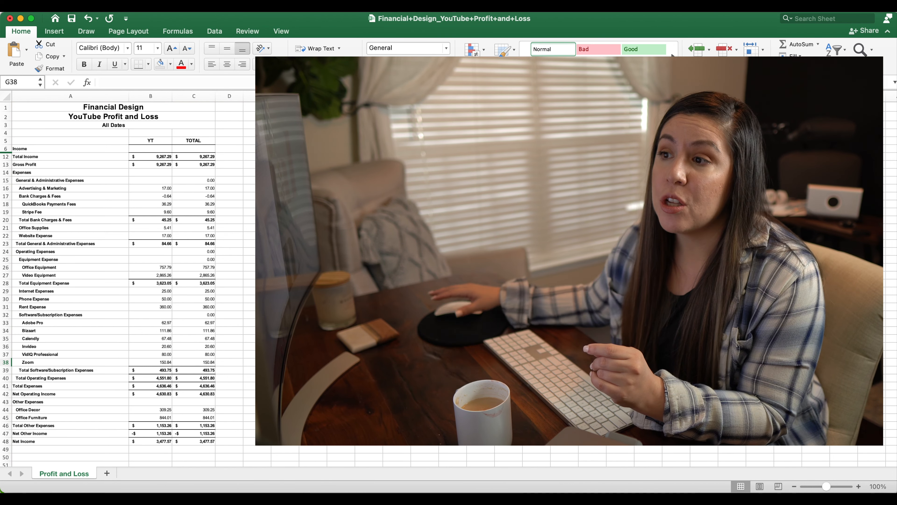
mouse_move(162, 156)
mouse_down()
mouse_move(146, 150)
mouse_move(148, 157)
mouse_up()
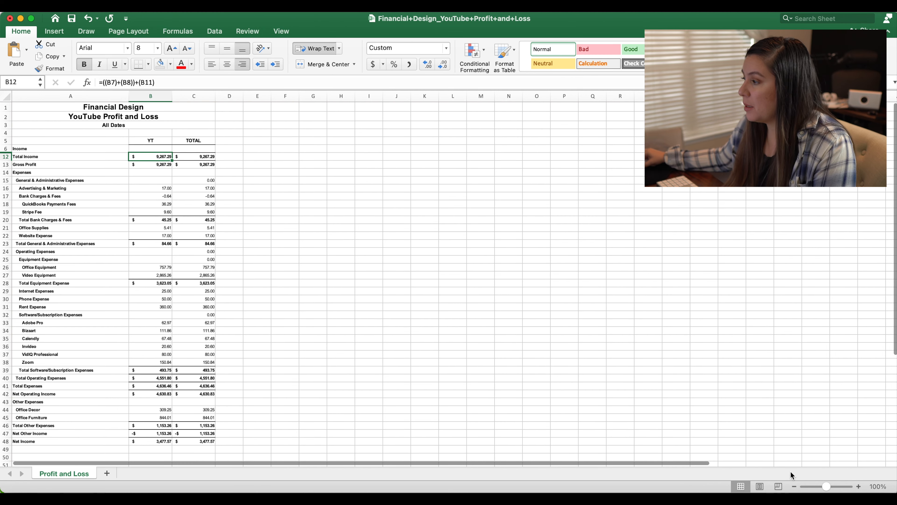
- Enlarge the worksheet to 180% and examine the report headings and the YT and TOTAL columns
click(859, 486)
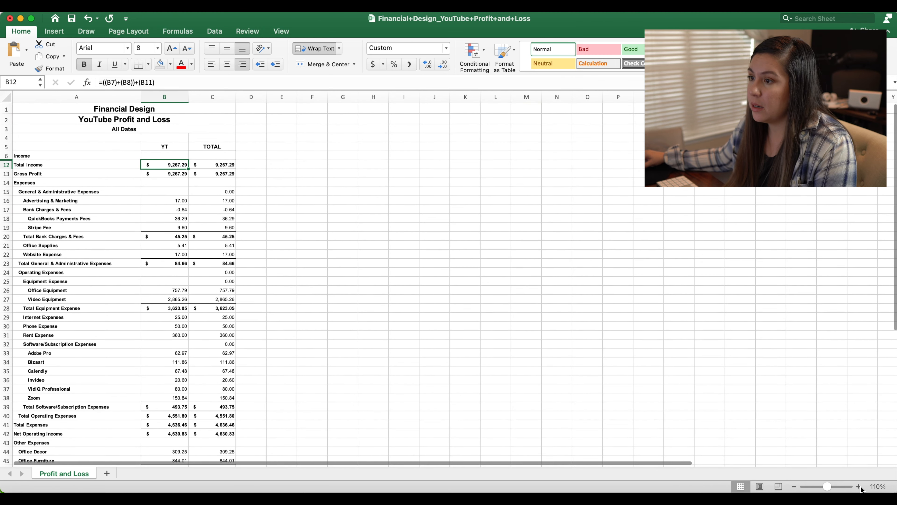
click(858, 486)
click(859, 486)
click(858, 487)
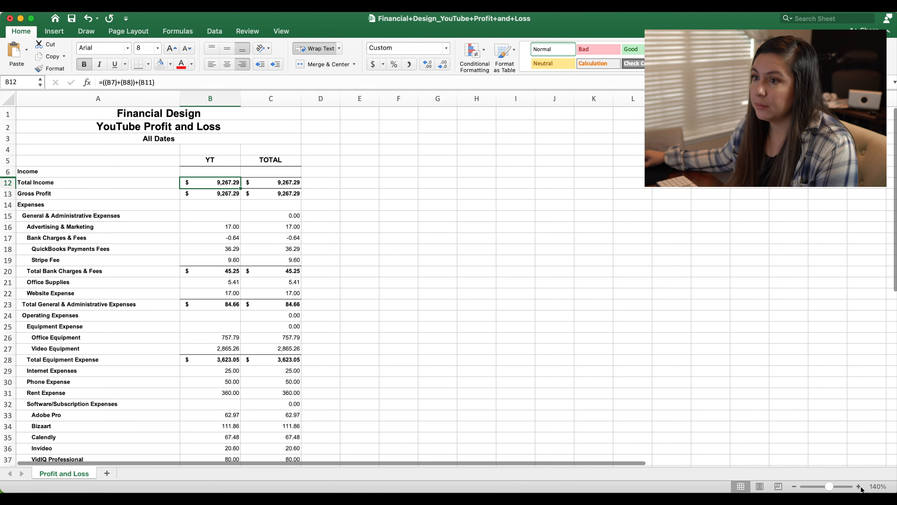
click(859, 486)
click(858, 486)
click(859, 486)
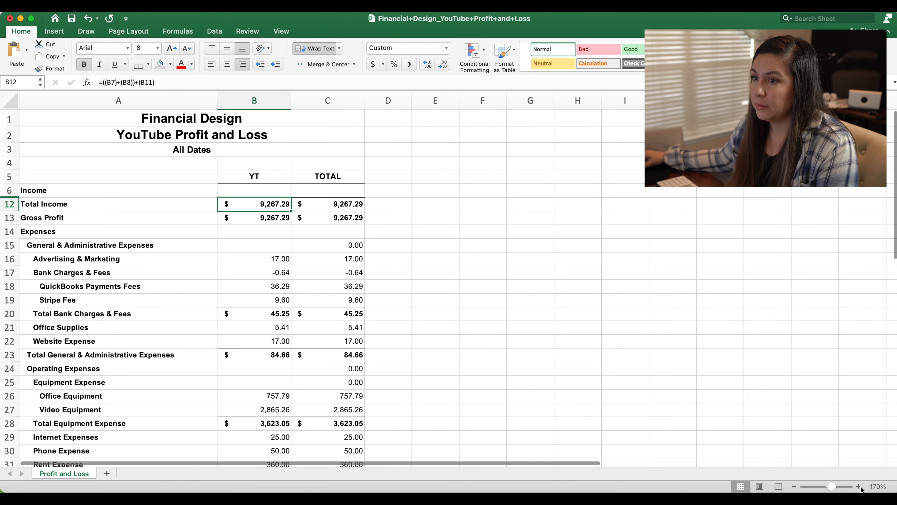
click(859, 486)
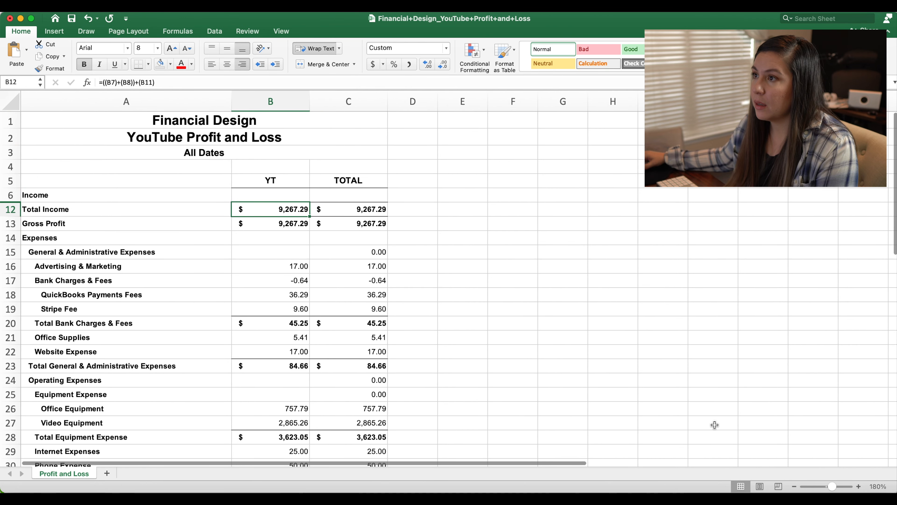
scroll(472, 174, down, 1)
scroll(473, 178, up, 1)
scroll(474, 180, down, 1)
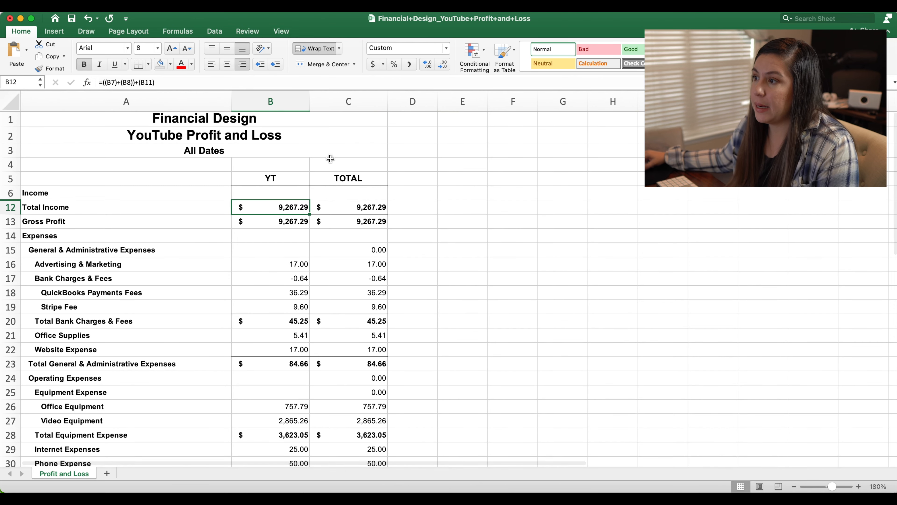
scroll(424, 164, down, 1)
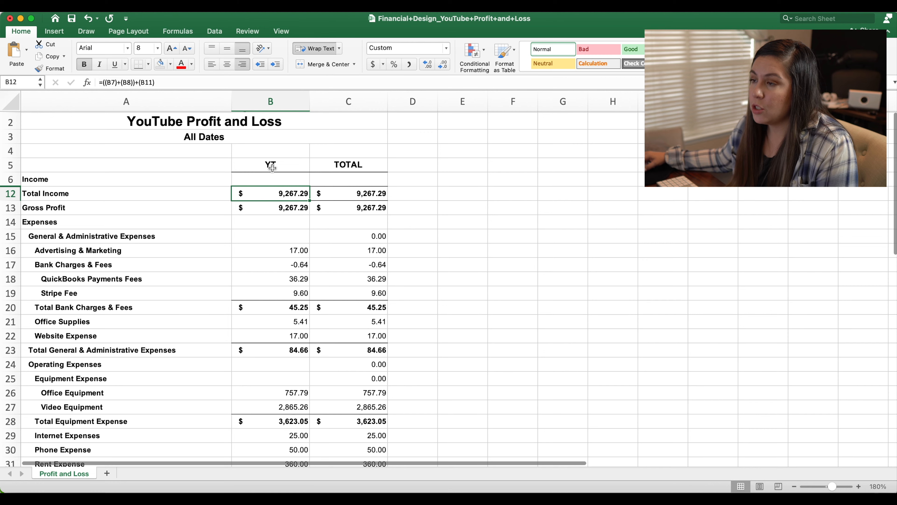
scroll(371, 198, down, 1)
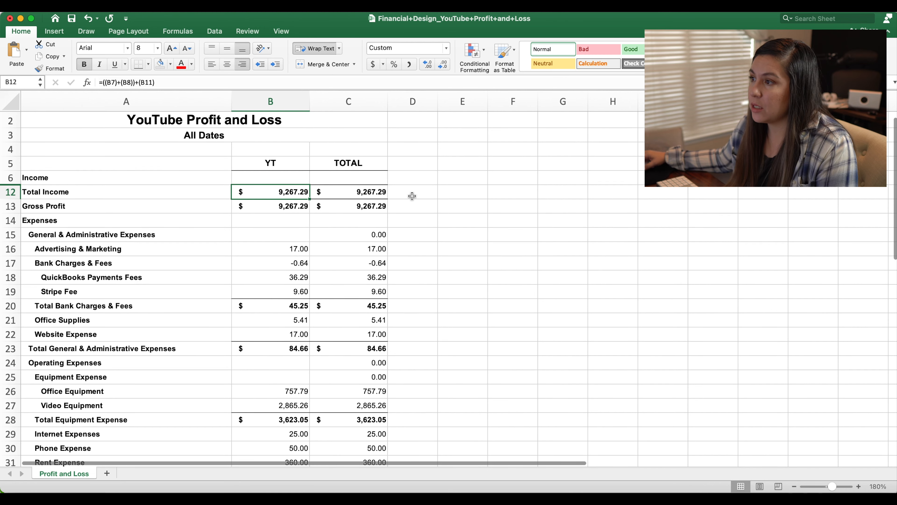
- Add the column heading "Budget" in cell D5, beside TOTAL
click(416, 164)
text(Budget)
key(Return)
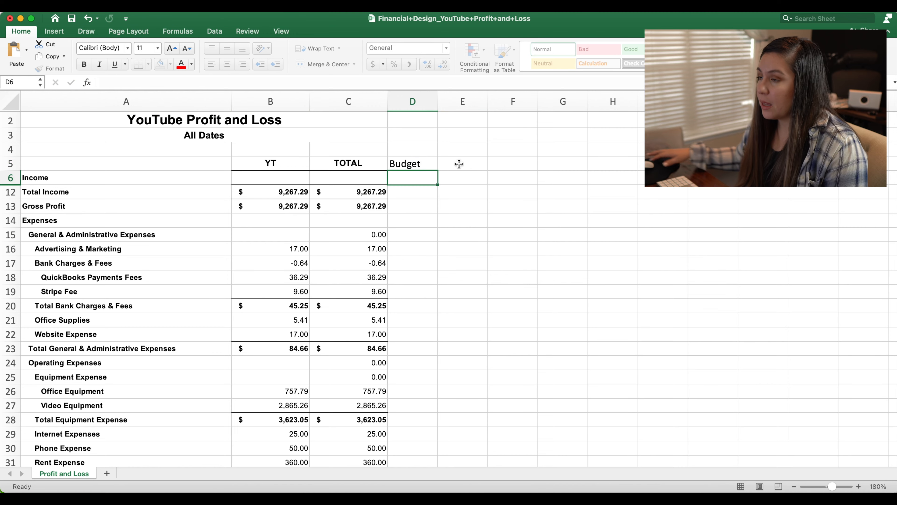
- Copy the formatting of the TOTAL column C onto the Budget column D
click(364, 104)
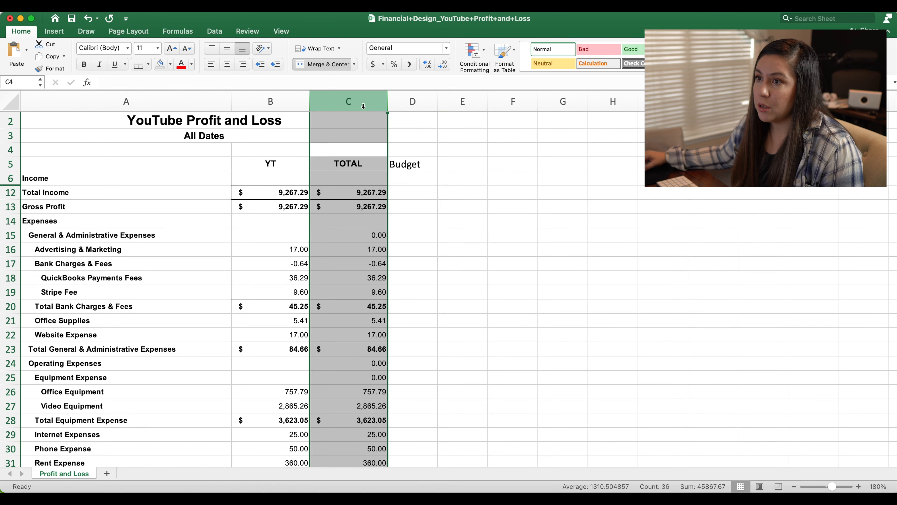
click(50, 68)
click(415, 106)
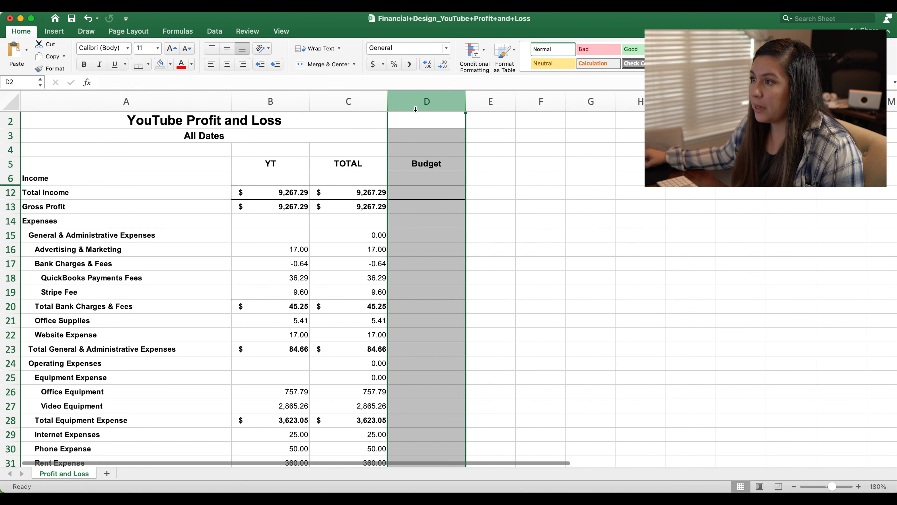
click(523, 216)
- Hide the redundant TOTAL column C so that YT and Budget sit side by side
scroll(466, 235, down, 1)
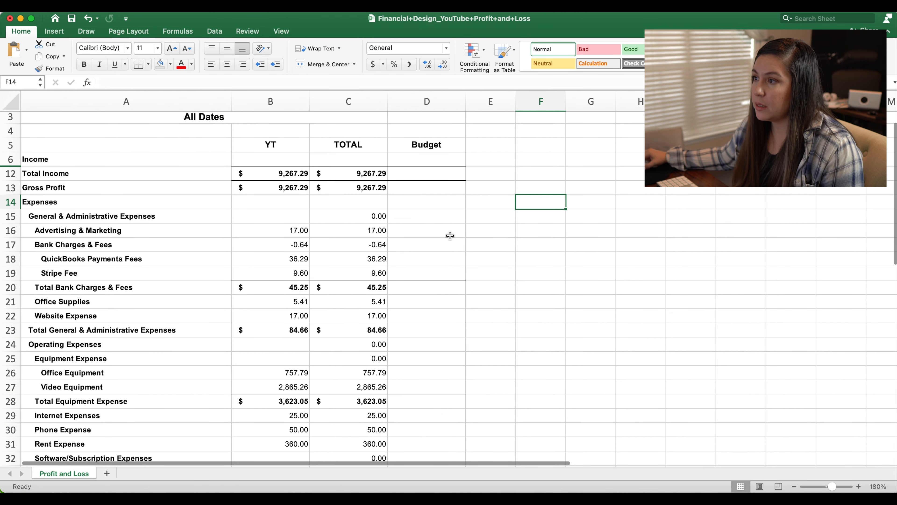
click(350, 103)
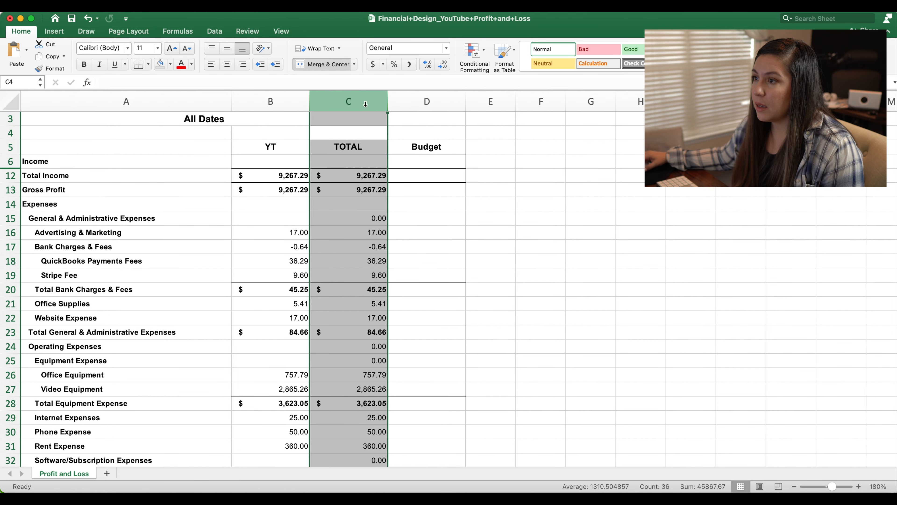
right_click(349, 102)
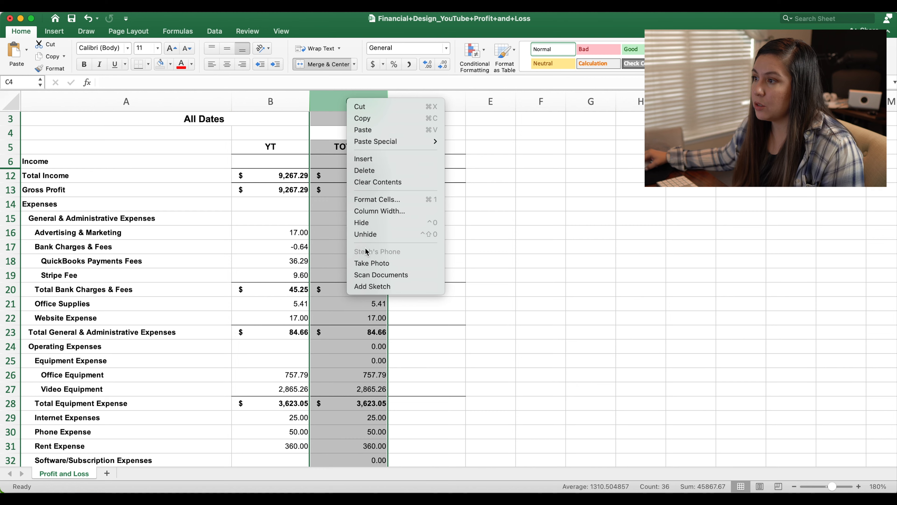
click(364, 222)
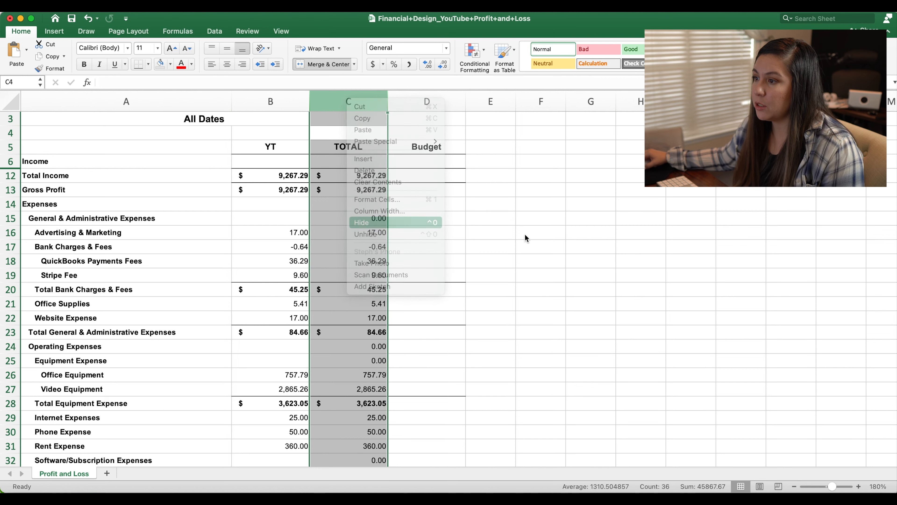
click(451, 243)
scroll(451, 243, up, 1)
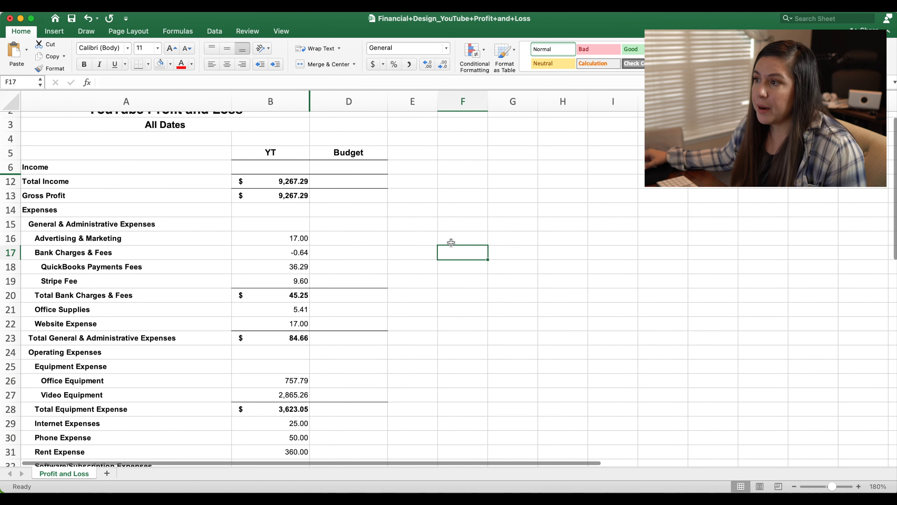
scroll(354, 237, down, 3)
scroll(283, 233, up, 3)
scroll(302, 235, up, 1)
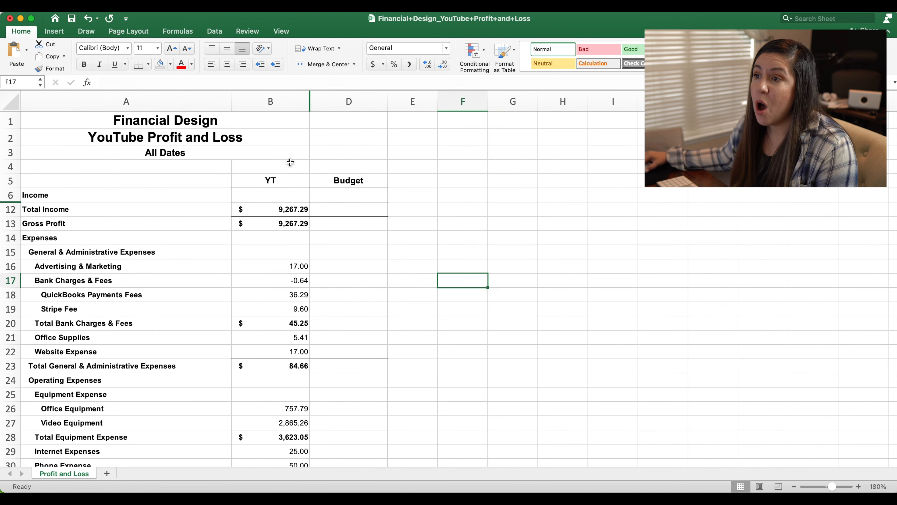
click(156, 151)
click(337, 153)
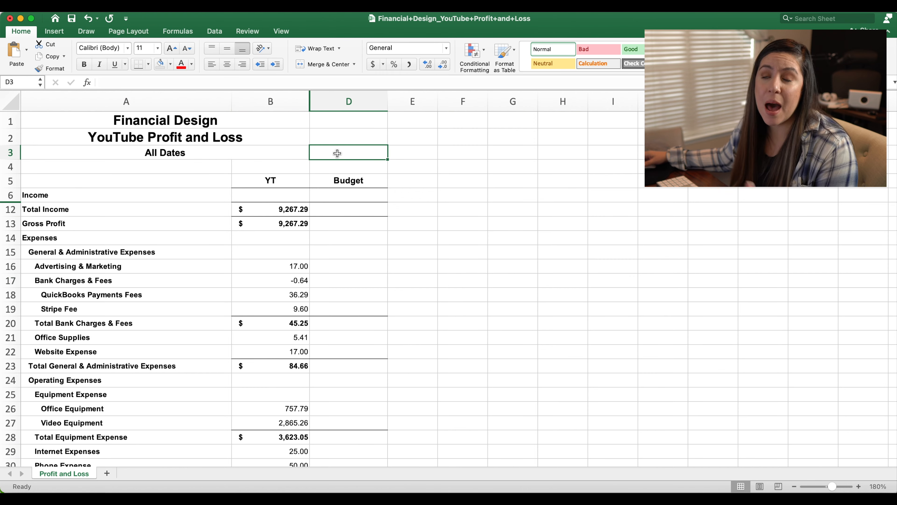
click(358, 193)
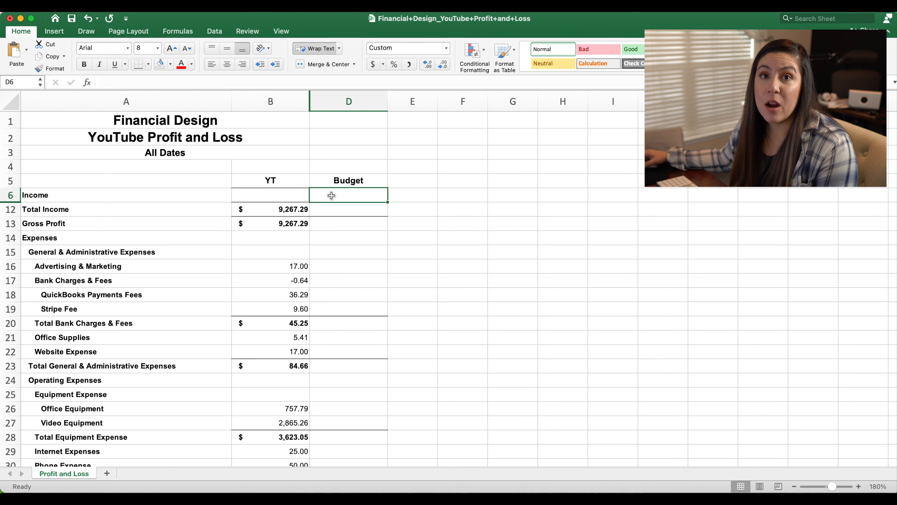
- Change the heading in D5 to "Budget May" and enter 400 as the Income budget in D6
double_click(369, 181)
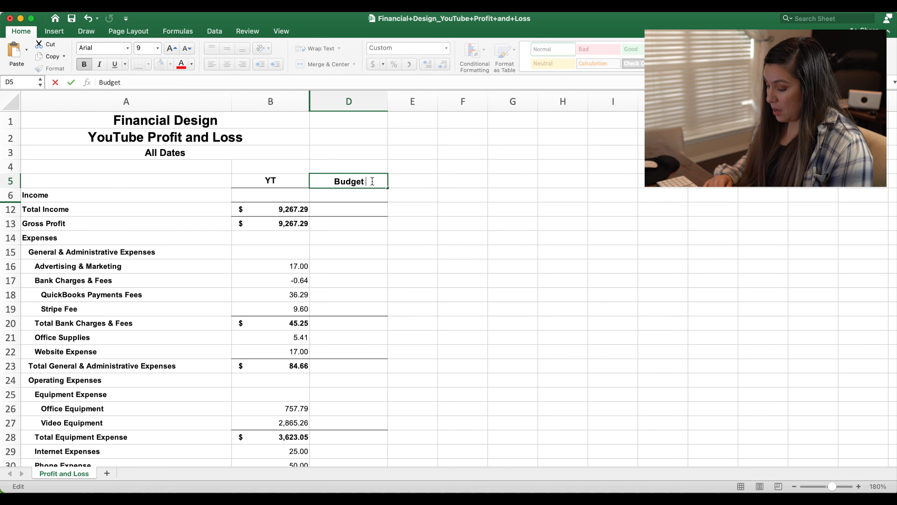
text(May)
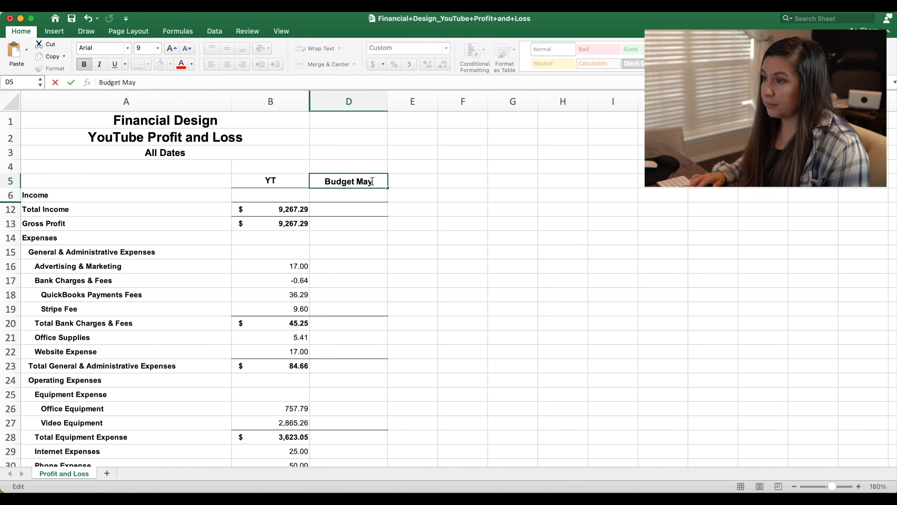
key(Return)
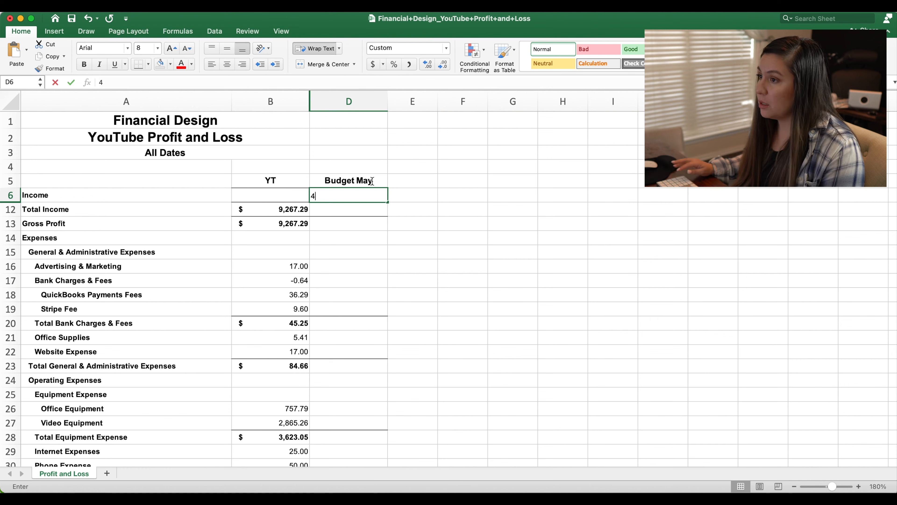
key(Return)
- Calculate the budgeted Gross Profit in D13 with a SUM formula over the income cells starting at D6
click(364, 225)
text(=sum()
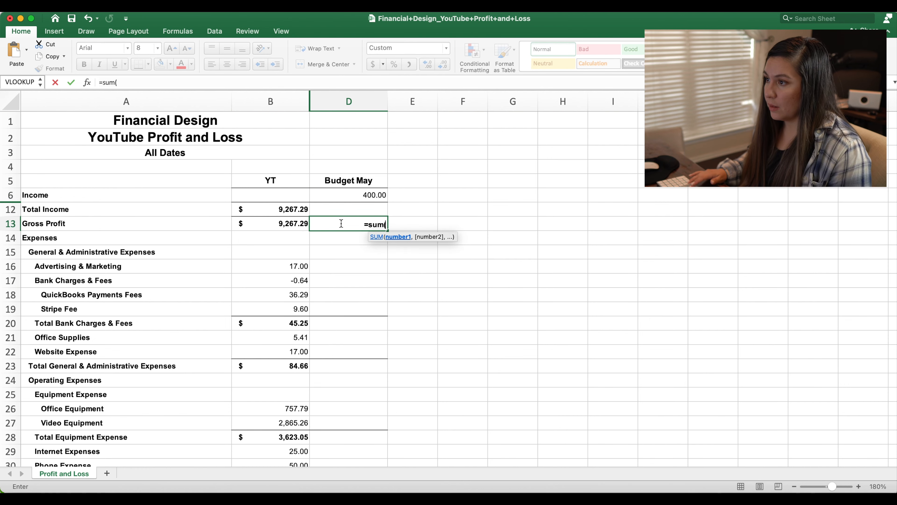
key(Up)
key(Up)
key(Up)
key(Down)
key(shift+Down)
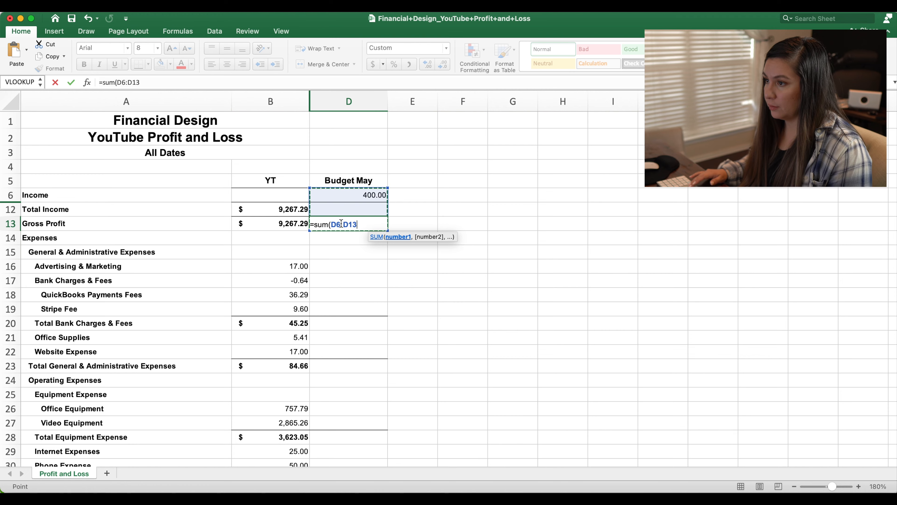
key(Return)
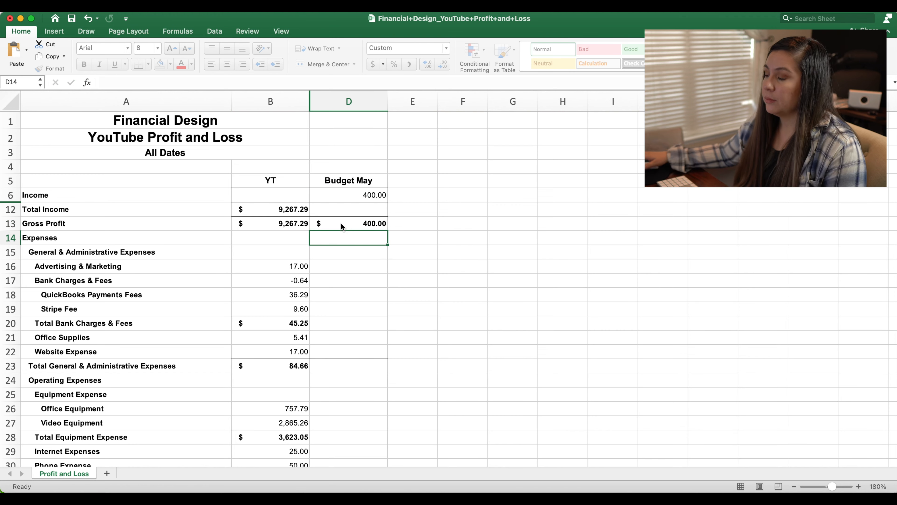
- Enter a May budget of 0 for Advertising & Marketing, Bank Charges & Fees, QuickBooks Payments Fees and Stripe Fee
scroll(370, 247, down, 2)
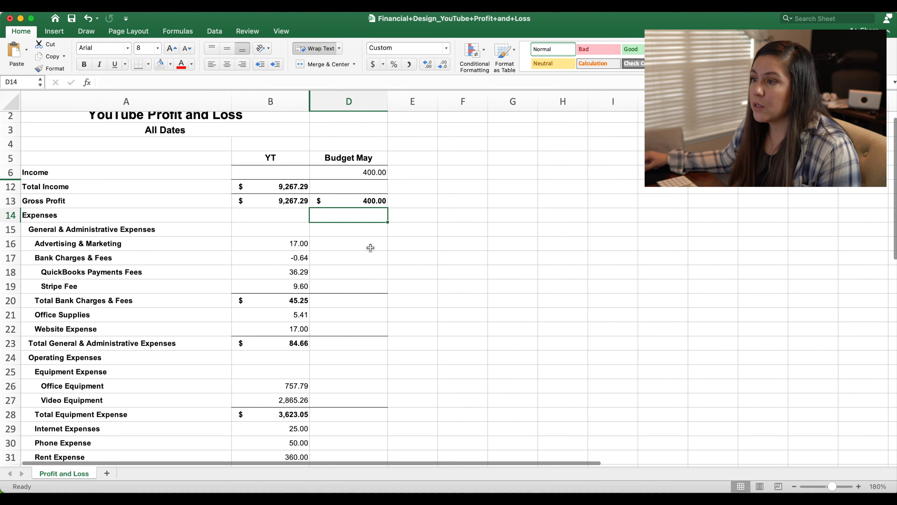
click(359, 244)
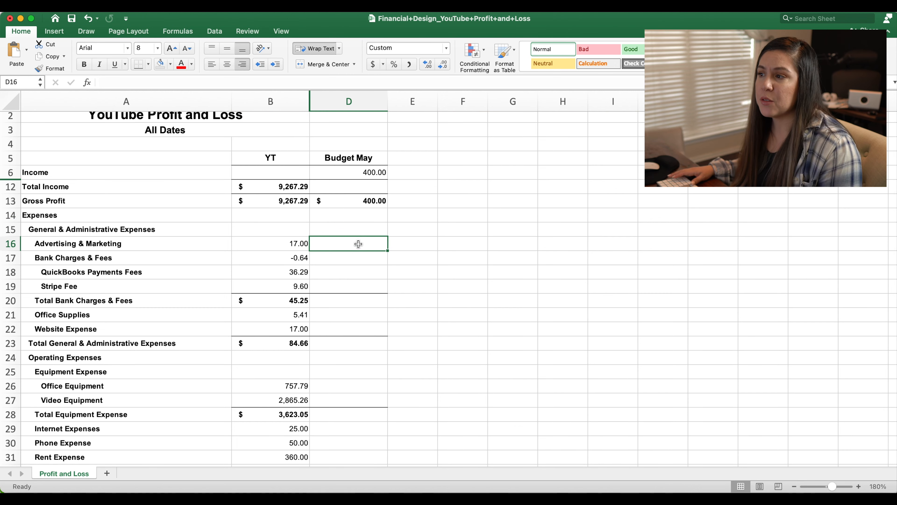
text(0)
key(Return)
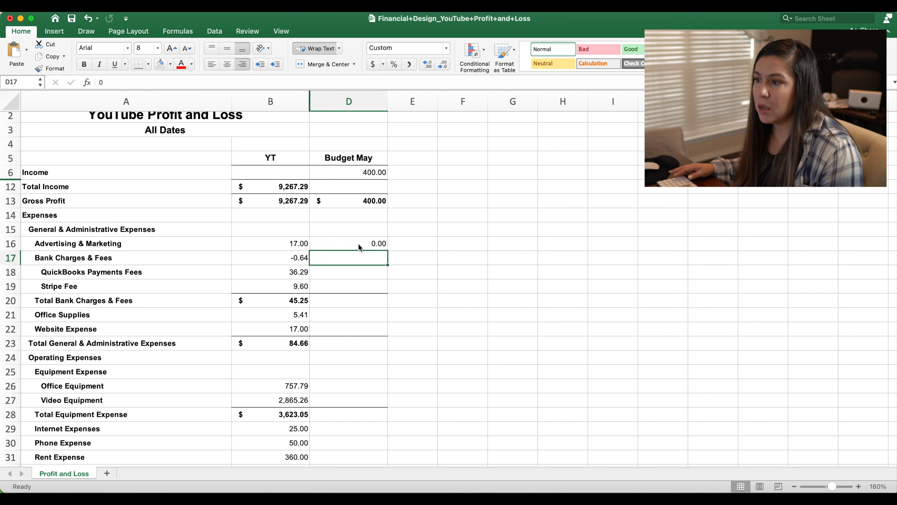
text(0)
key(Return)
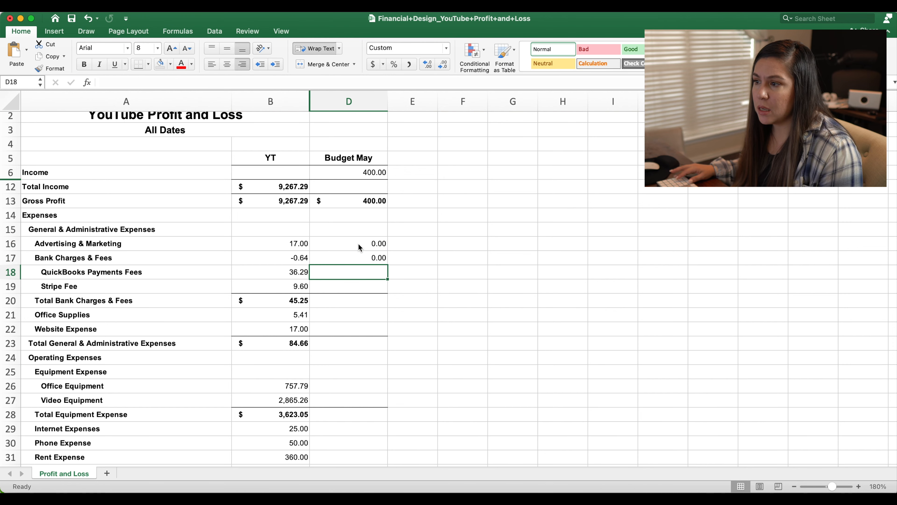
text(0)
key(Return)
text(0)
key(Return)
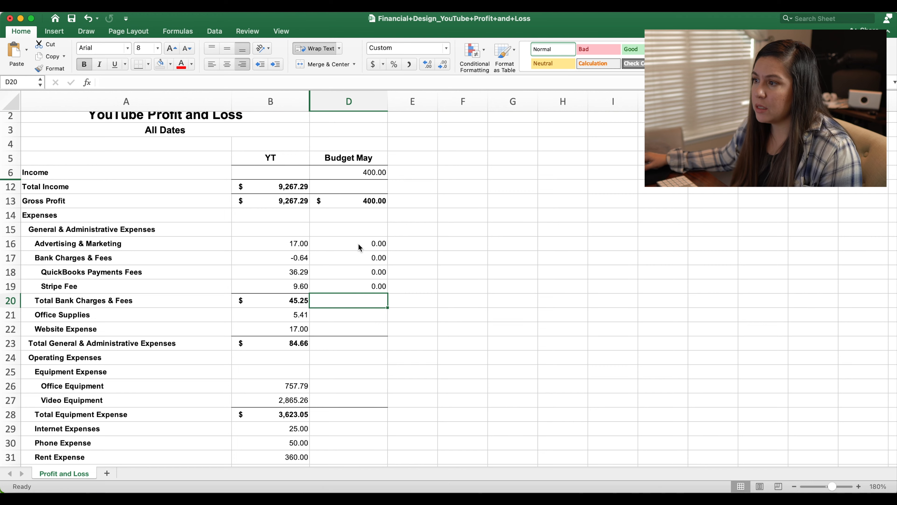
- Copy the Total Bank Charges & Fees formula from B20 across into the May budget cell D20
scroll(359, 243, down, 2)
scroll(378, 224, down, 1)
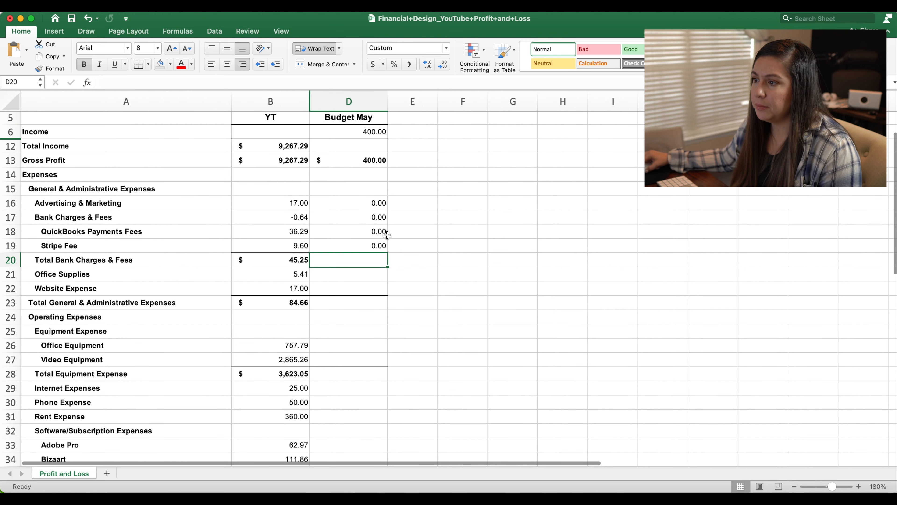
key(Left)
drag(309, 266, 385, 267)
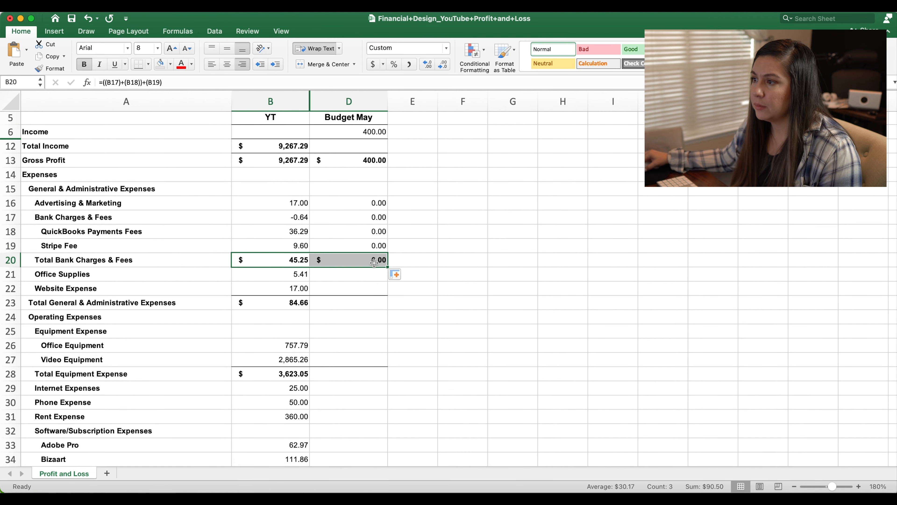
click(386, 267)
scroll(403, 284, down, 2)
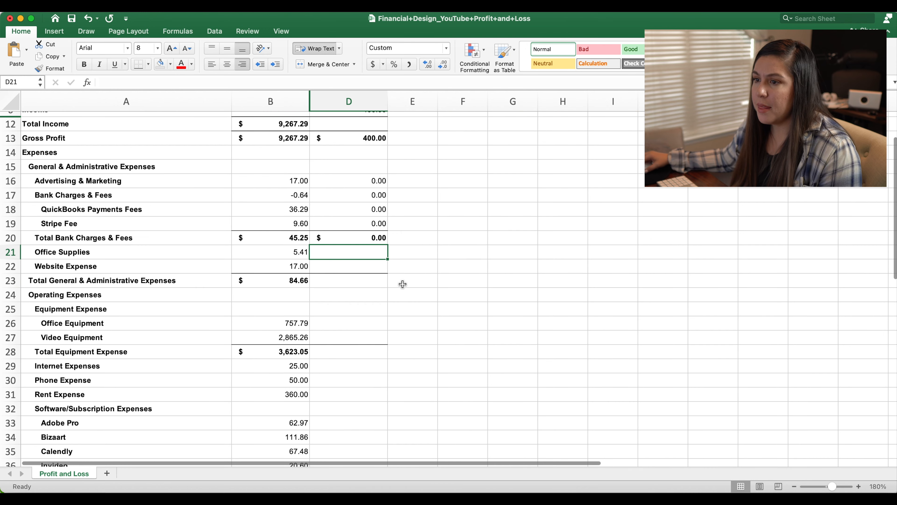
- Enter a May budget of 0 for Office Supplies and Website Expense in D21 and D22
click(150, 252)
click(329, 251)
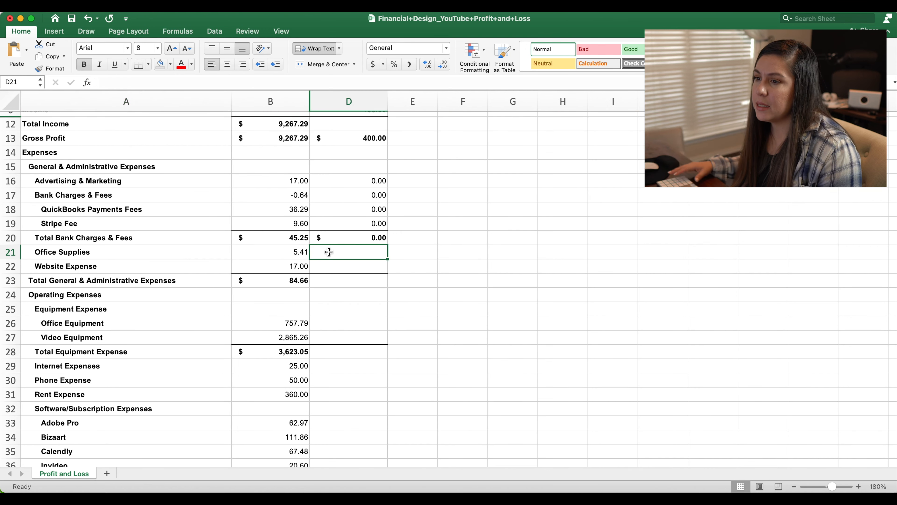
text(0)
key(Return)
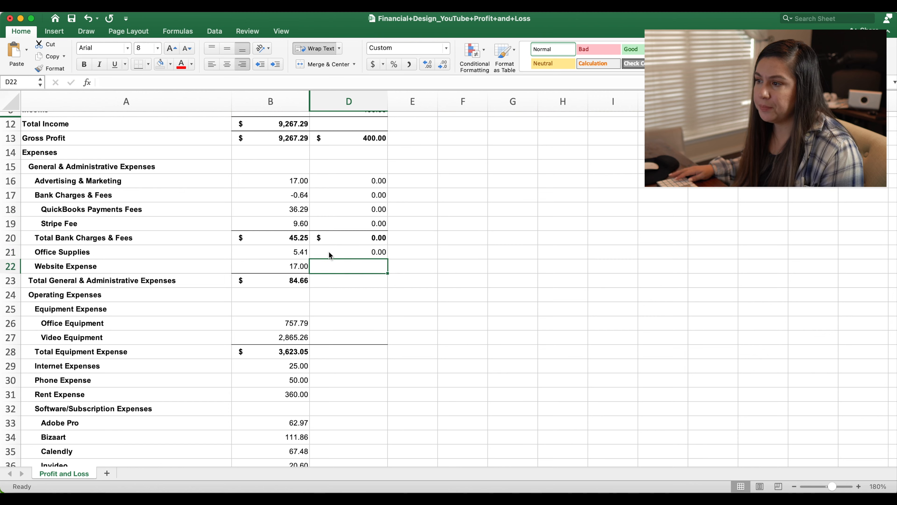
text(0)
key(Return)
key(Return)
- Copy the Total General & Administrative Expenses formula from B23 across into D23
key(Up)
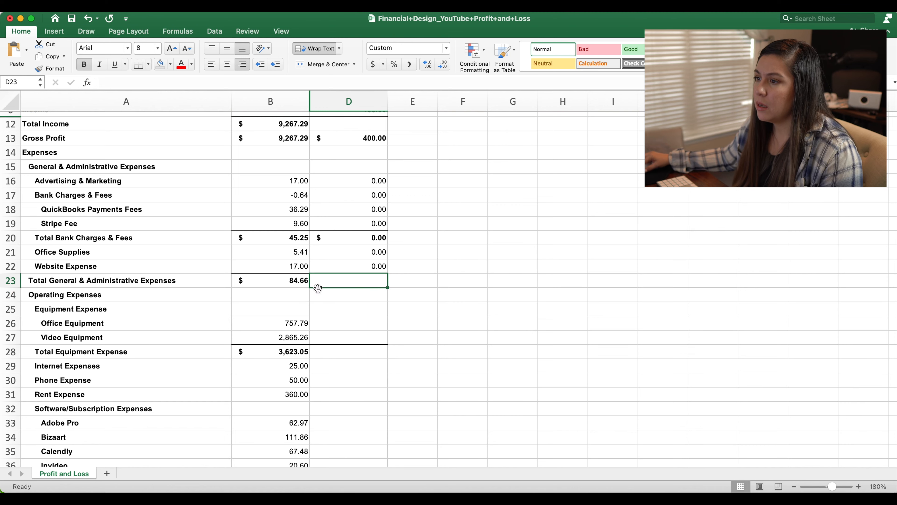
click(304, 281)
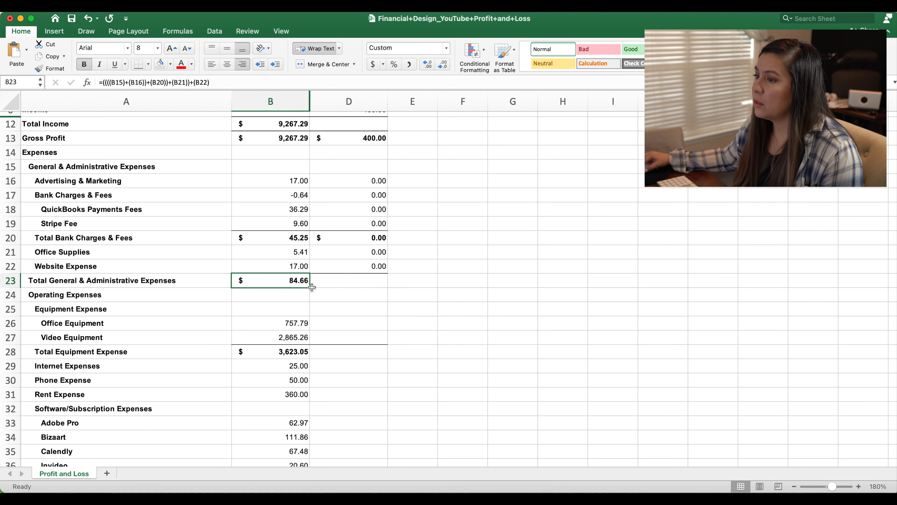
drag(308, 287, 403, 287)
- Enter a May budget of 0 for Office Equipment in D26
scroll(402, 286, down, 8)
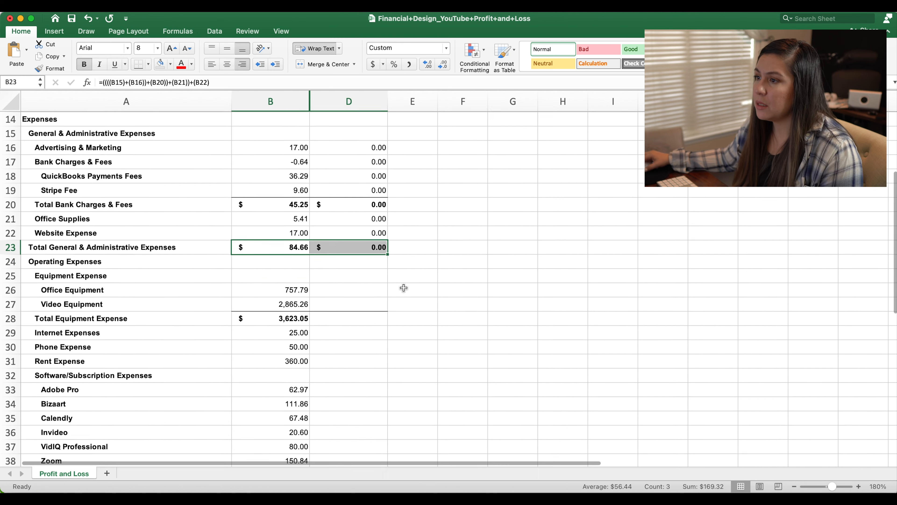
click(352, 206)
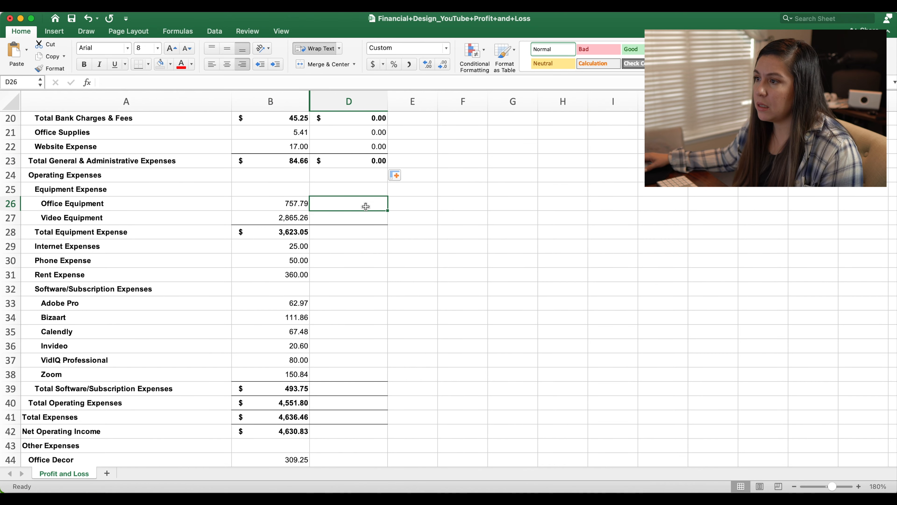
text(0)
key(Return)
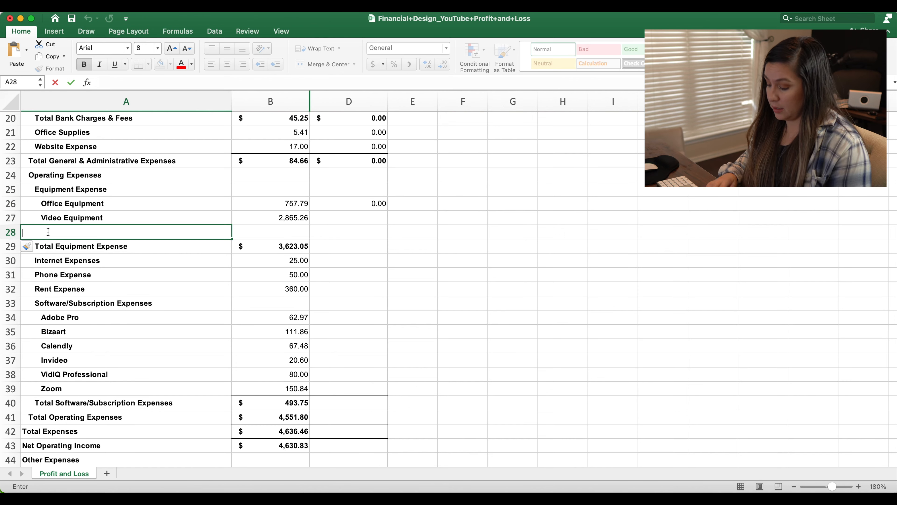
- Label the blank row 28 below Video Equipment "External Drive SSD"
text(Extern)
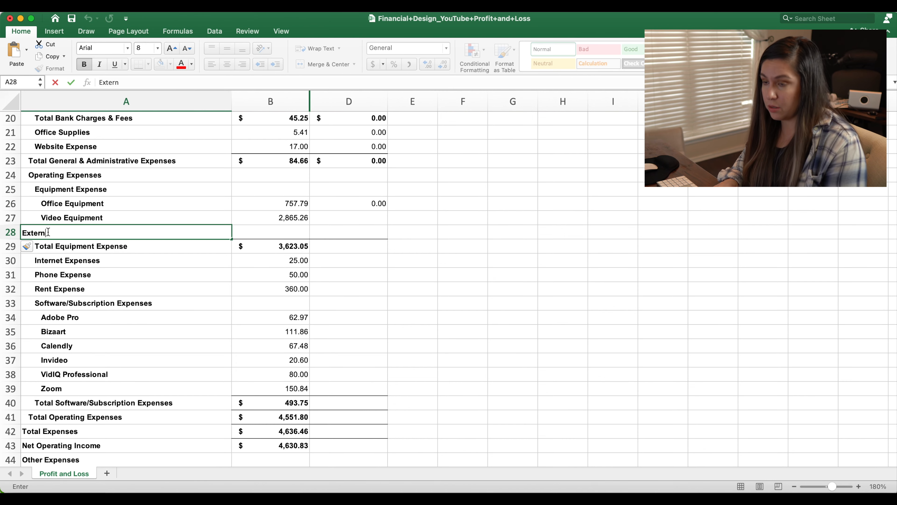
text(al Drive SSD)
key(Tab)
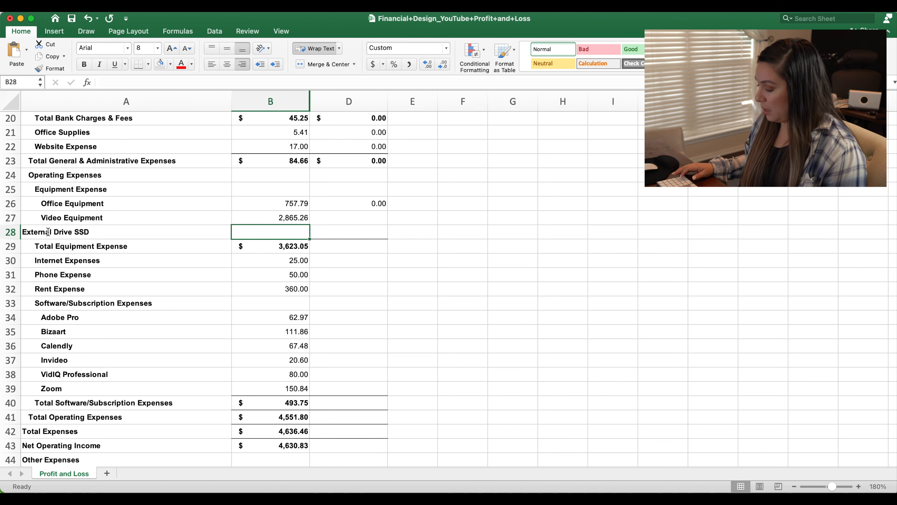
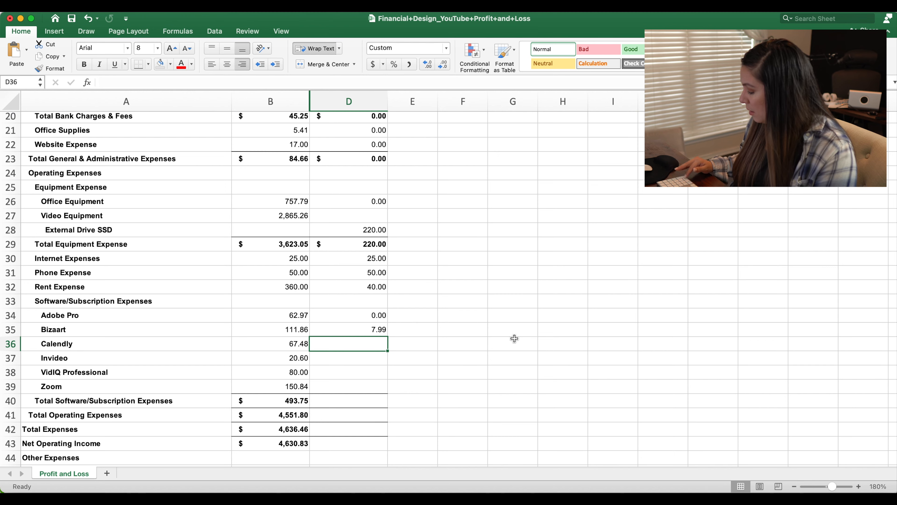
- Enter May subscription budgets of 7.50 for Calendly, 0 for Invideo, 10 for VidIQ Professional and 7.50 for Zoom
text(5)
key(Return)
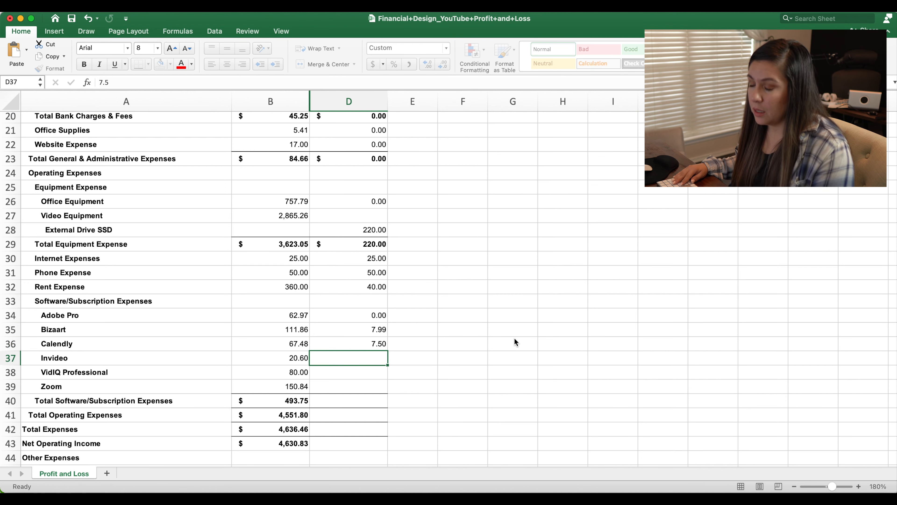
text(0)
key(Return)
text(10)
key(Return)
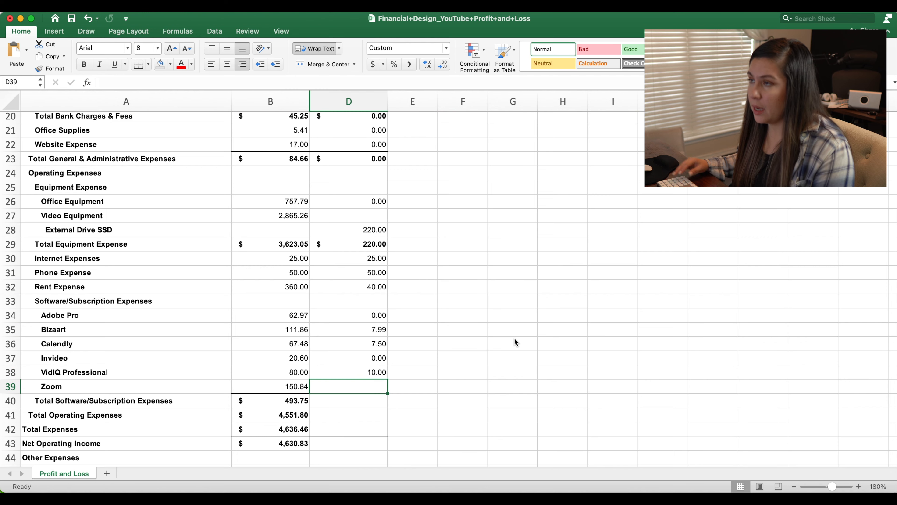
text(7.5)
key(Return)
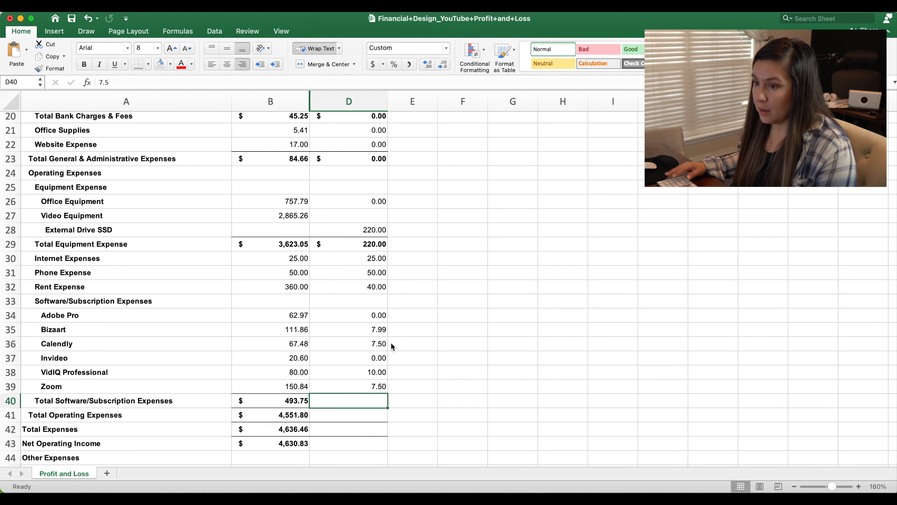
- Copy the Total Software/Subscription Expenses formula from B40 into D40 and check its cell references
click(303, 399)
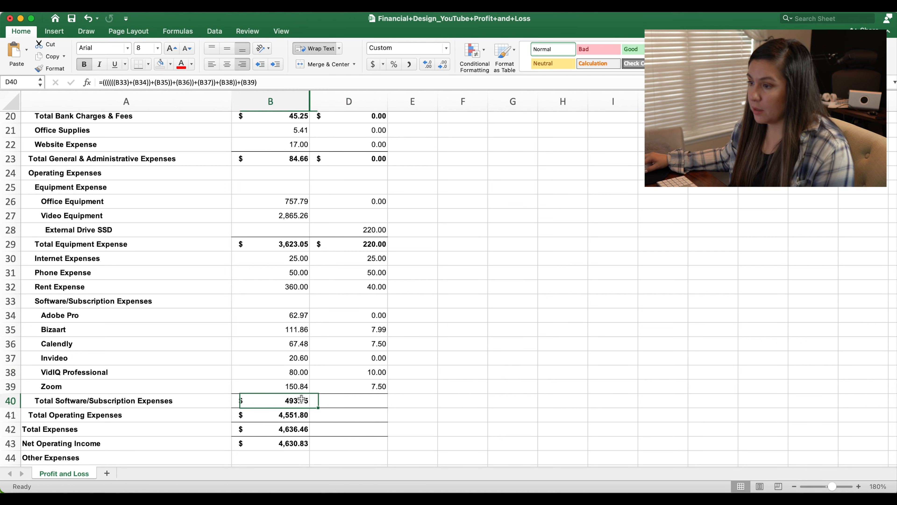
drag(343, 405, 345, 406)
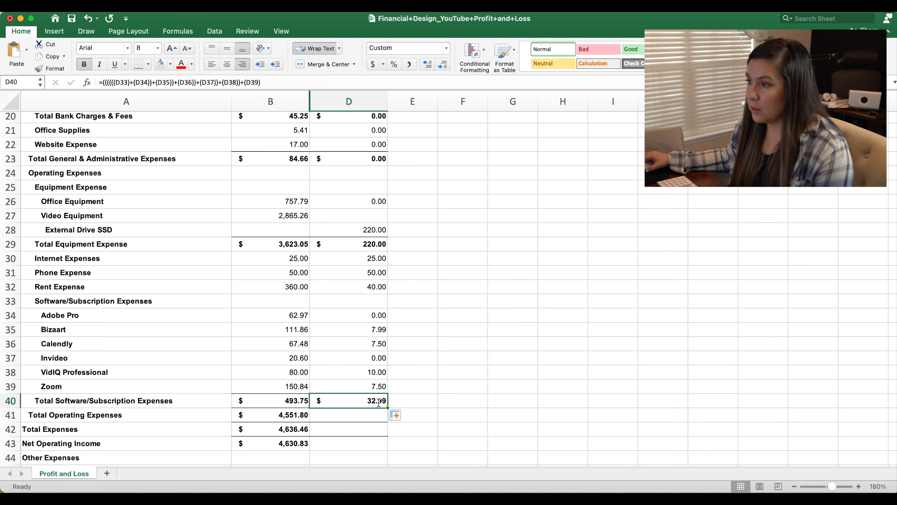
double_click(378, 402)
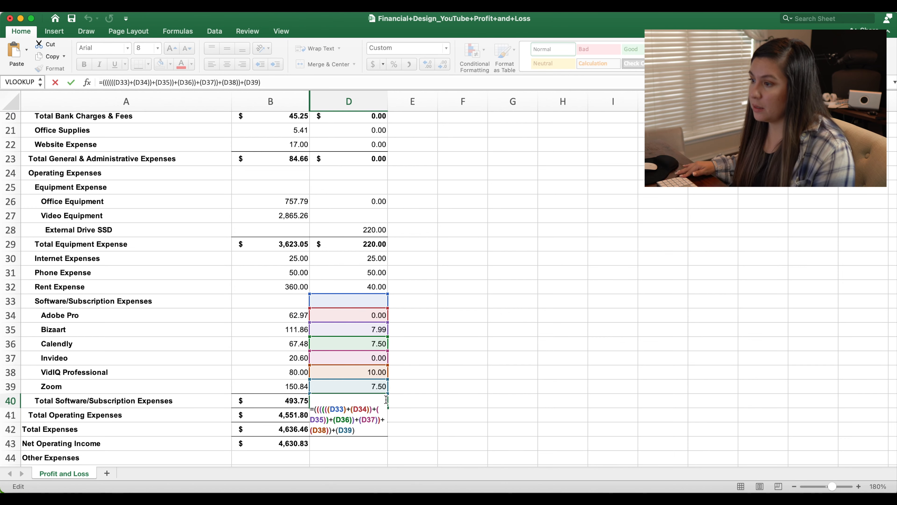
key(Return)
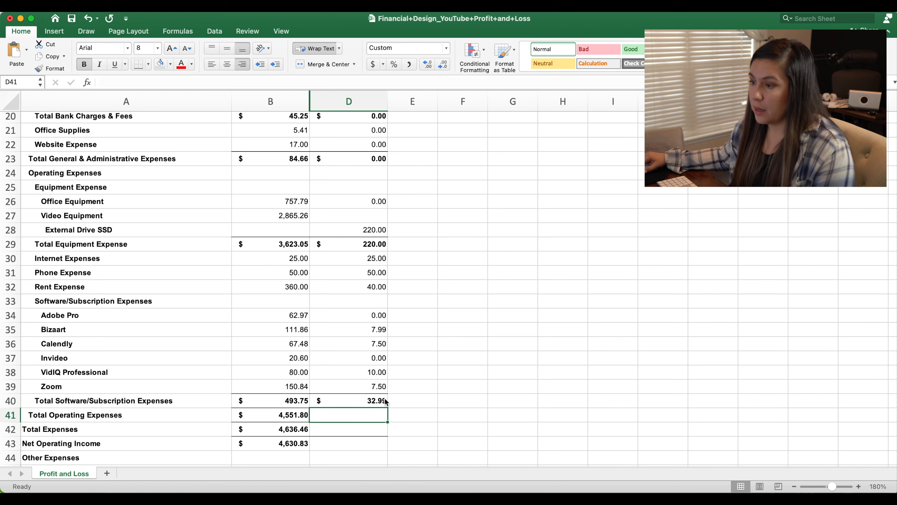
- Copy the Total Operating Expenses formula from B41 into D41 and check its cell references
click(303, 416)
drag(309, 422, 371, 418)
double_click(371, 414)
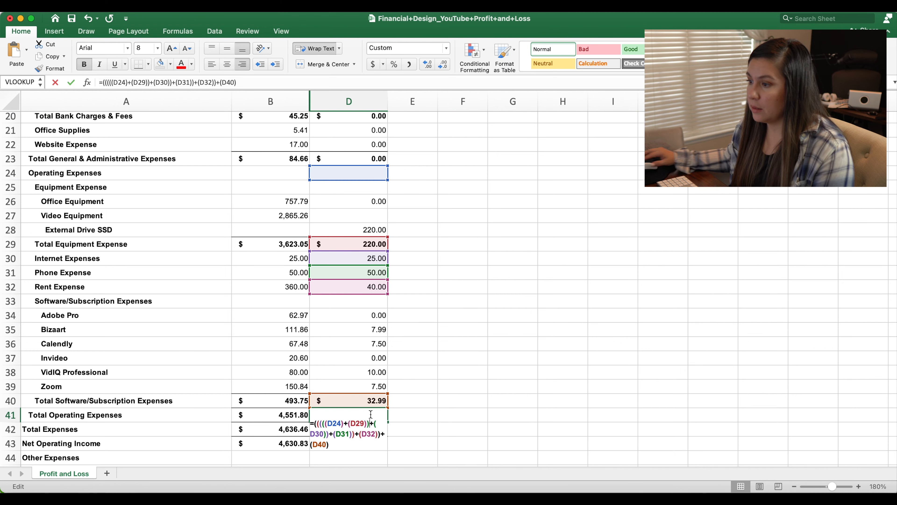
key(Return)
- Copy the Net Operating Income formula from B43 into D43 and check its cell references
scroll(370, 359, down, 5)
click(303, 347)
drag(309, 355, 357, 352)
double_click(357, 350)
key(Return)
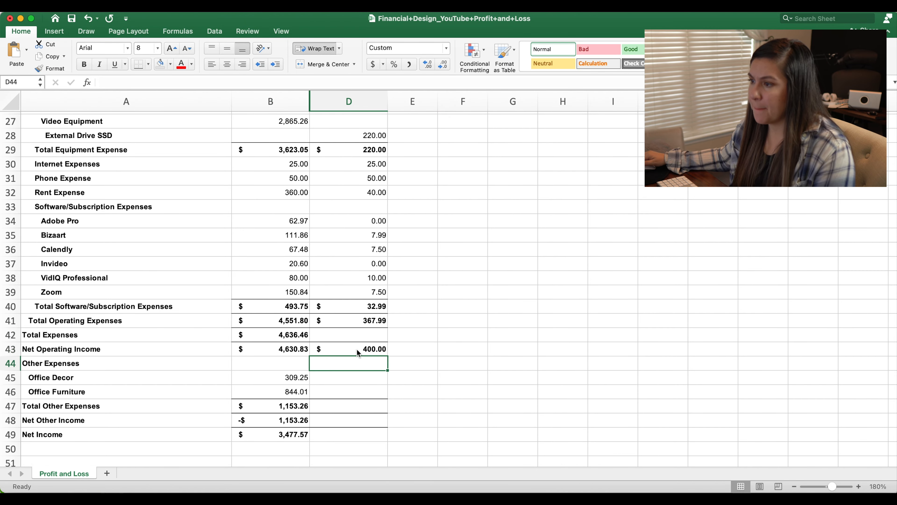
- Copy the Total Other Expenses, Net Other Income and Net Income formulas from column B into D47, D48 and D49
scroll(357, 348, down, 5)
scroll(297, 331, right, 1)
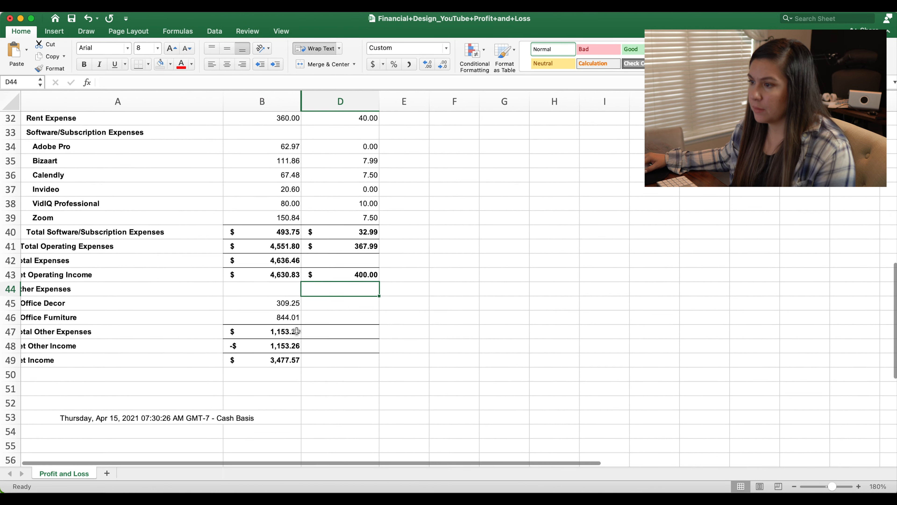
click(297, 331)
scroll(310, 336, left, 1)
drag(302, 338, 377, 338)
click(303, 352)
drag(310, 352, 360, 352)
click(300, 363)
drag(310, 368, 371, 365)
click(368, 362)
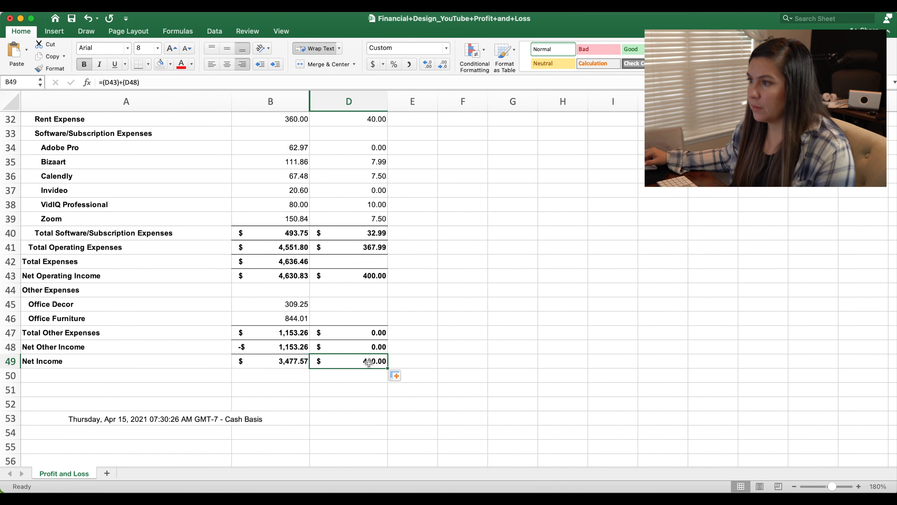
- Fill the skipped Total Expenses budget in D42 by copying the formula from B42, and check its cell references
scroll(452, 323, up, 8)
click(293, 379)
drag(306, 386, 371, 381)
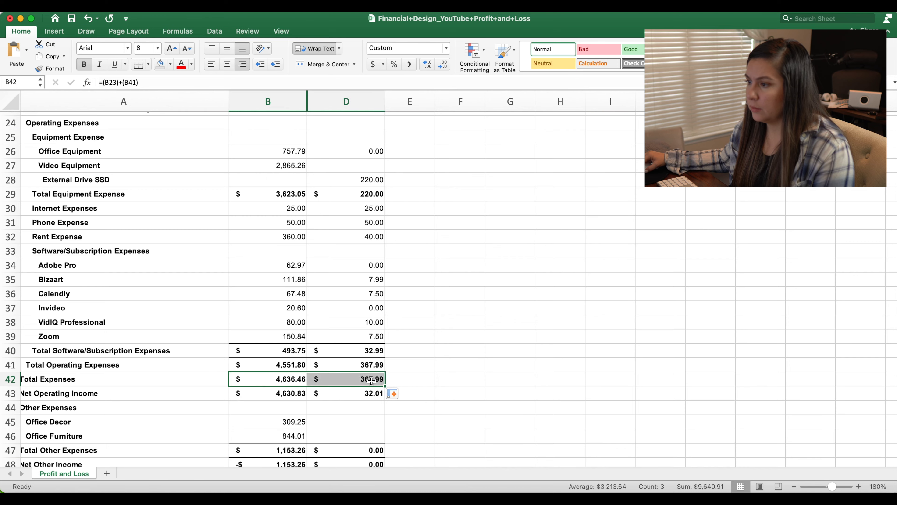
double_click(370, 381)
key(Return)
- Review the completed May budget column from Income down to Net Income, including the Total Equipment Expense formula in D29
scroll(373, 383, down, 3)
scroll(374, 383, up, 3)
scroll(375, 385, up, 8)
scroll(374, 384, down, 3)
scroll(375, 384, up, 6)
click(374, 334)
scroll(284, 349, up, 4)
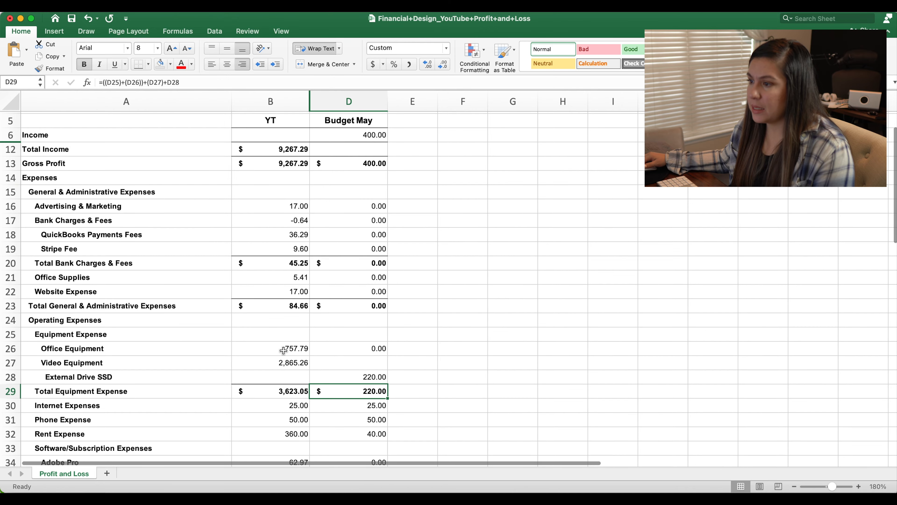
scroll(286, 348, down, 6)
scroll(406, 344, down, 6)
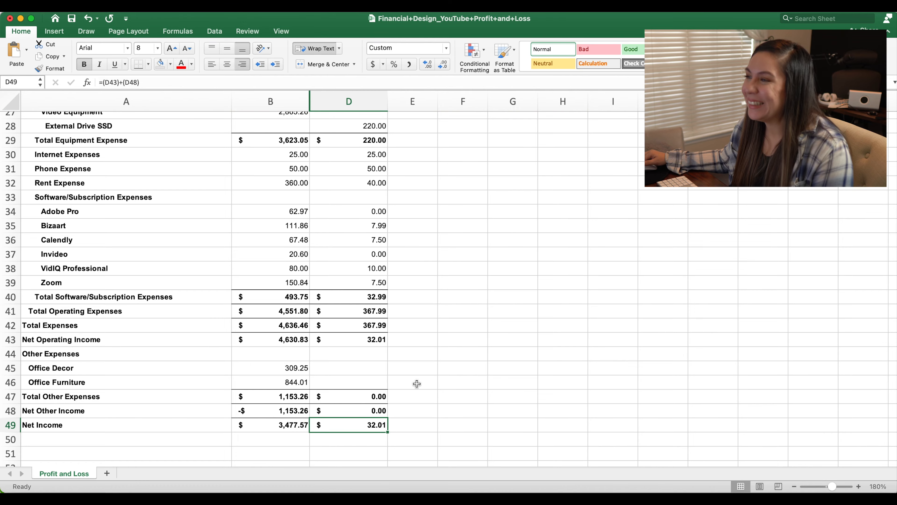
scroll(415, 381, up, 13)
scroll(415, 380, down, 10)
scroll(416, 369, down, 1)
- Copy the "Budget May" heading from D5 to E5 and change the copy to "Budget June"
scroll(415, 368, up, 8)
click(368, 181)
key(super+c)
click(411, 180)
key(super+v)
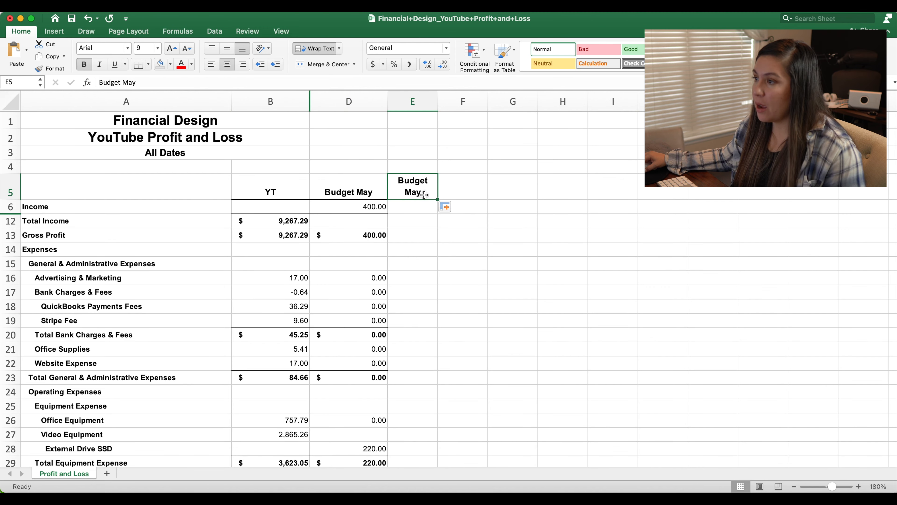
key(BackSpace)
key(BackSpace)
key(BackSpace)
text(June)
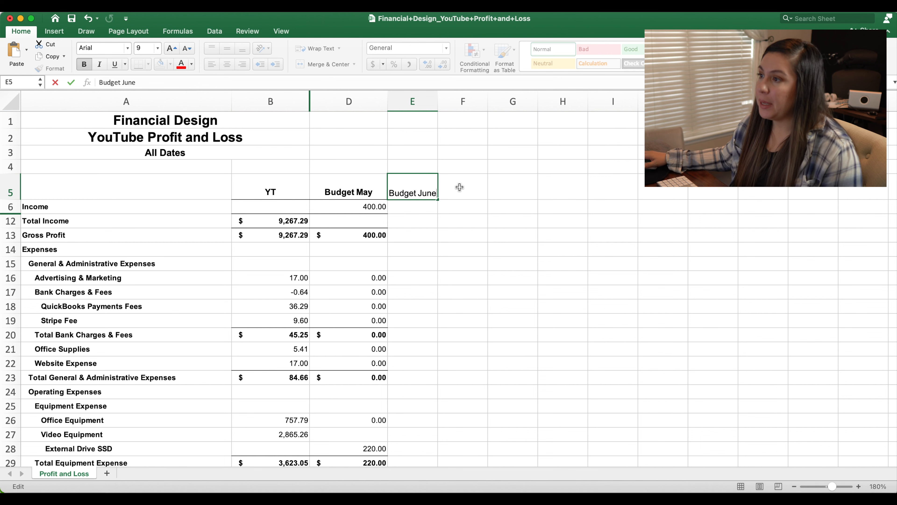
key(Return)
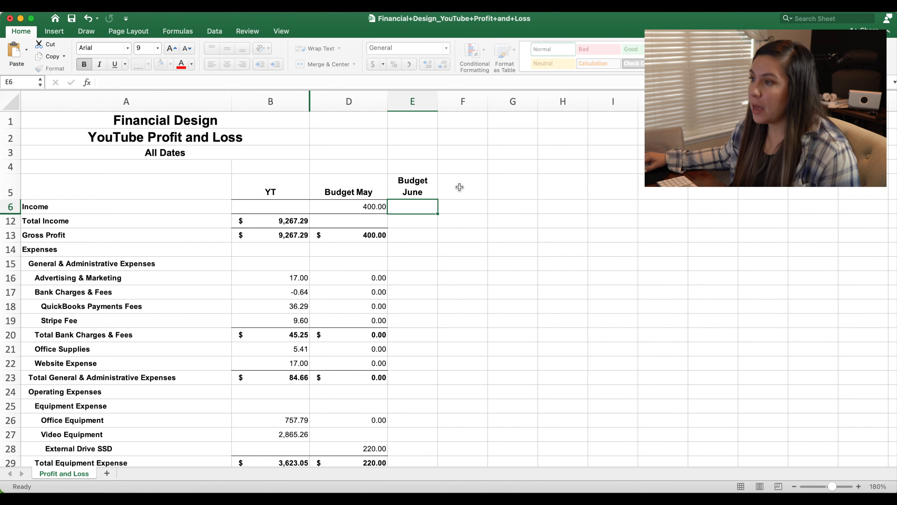
- Insert a line break between "Budget" and "May" in the D5 heading to match the June heading
double_click(351, 190)
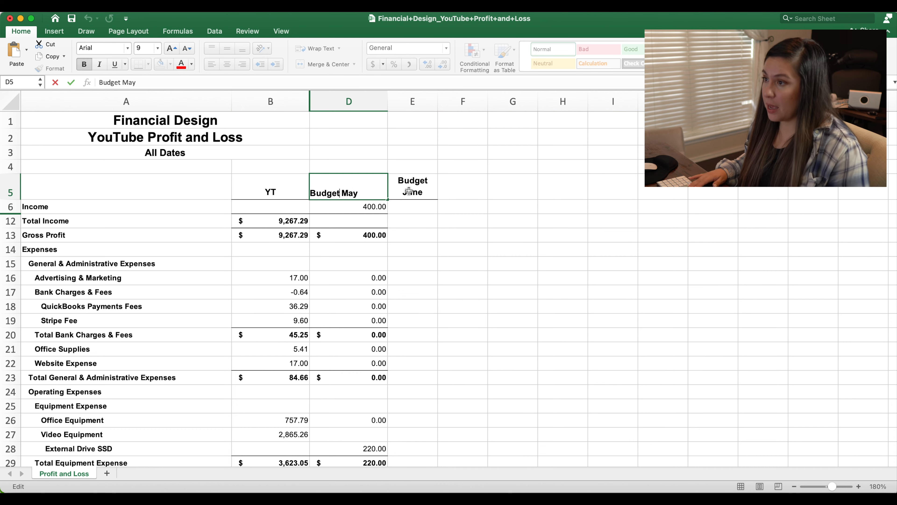
key(alt+Return)
key(Return)
- Copy the 400 Income budget from D6 across into the June budget cell E6
scroll(421, 221, right, 1)
scroll(380, 214, right, 1)
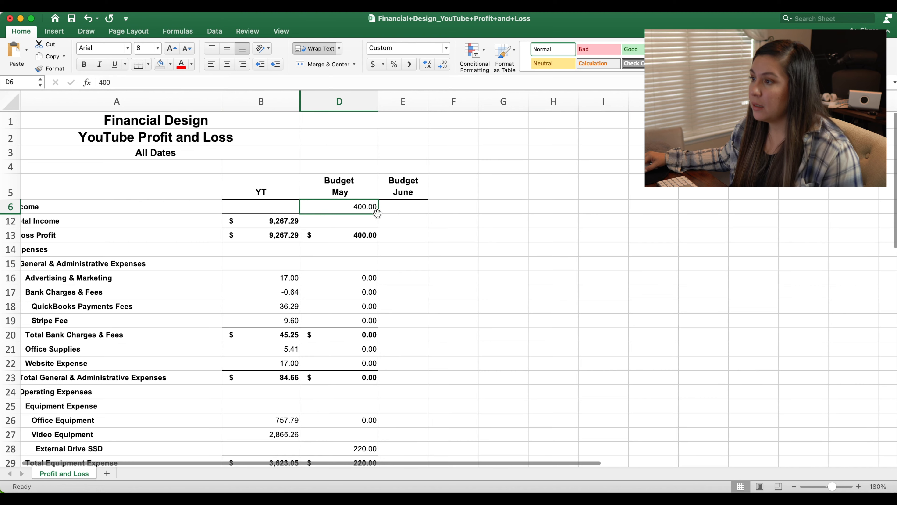
drag(378, 213, 424, 211)
scroll(357, 231, left, 2)
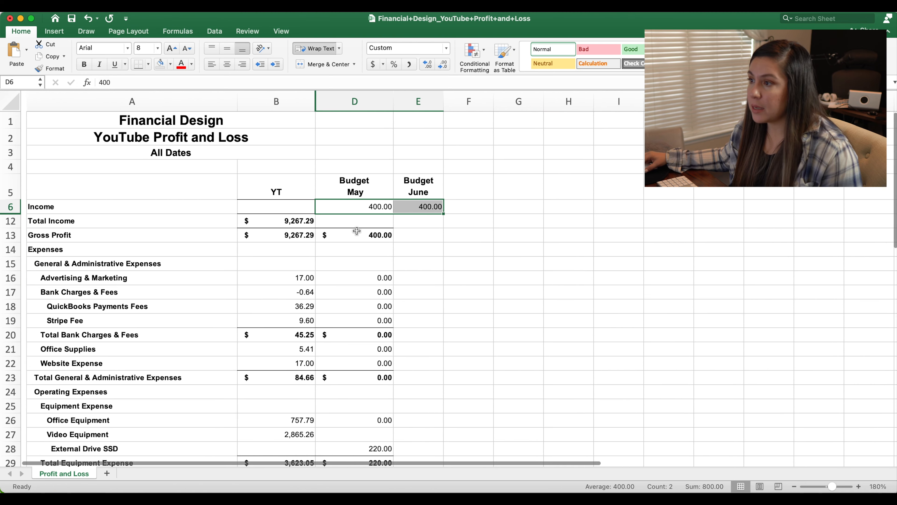
- Inspect the May budget cells for Total Income and Gross Profit in D12 and D13
click(354, 222)
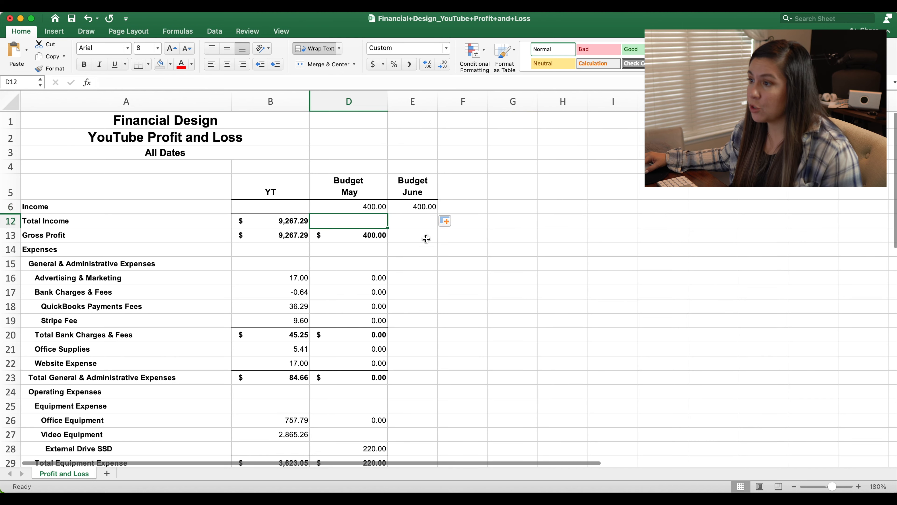
click(378, 238)
click(369, 221)
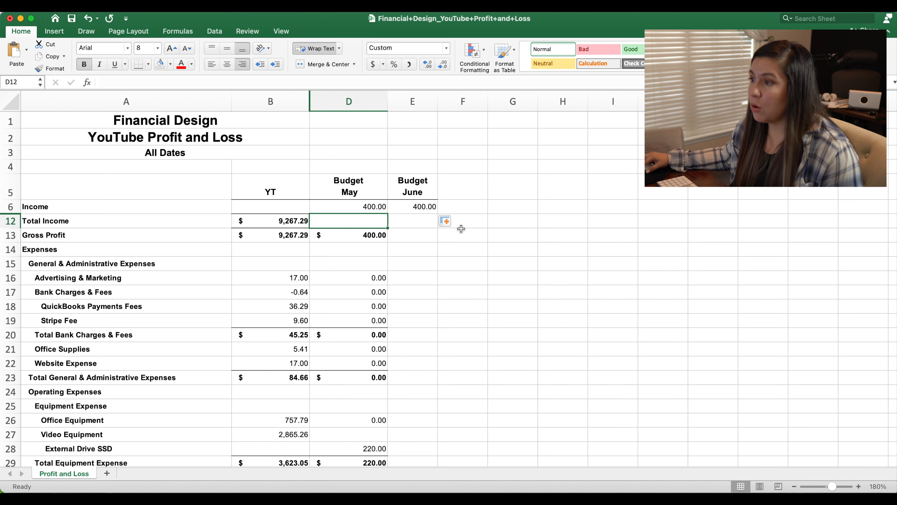
- Copy the Gross Profit formula from D13 to E13 and apply column D's formatting to the June column E
click(360, 236)
drag(387, 241, 418, 237)
click(348, 102)
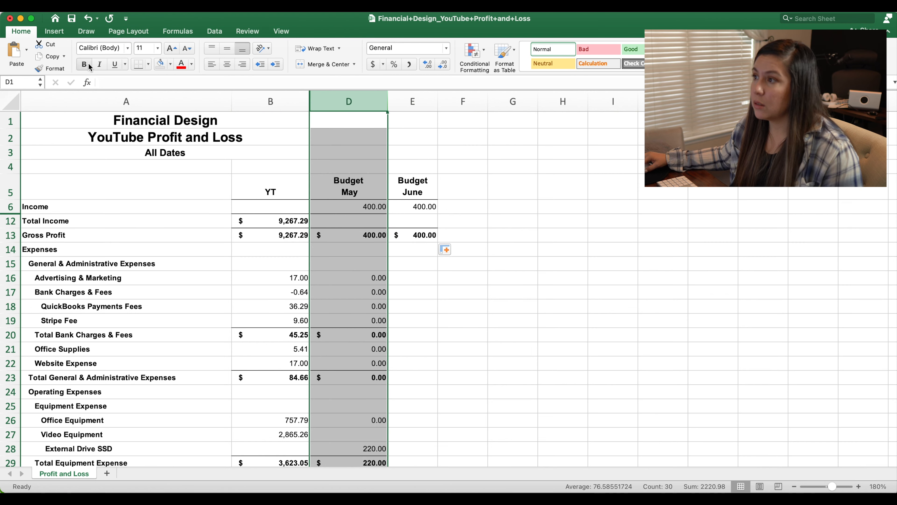
click(53, 68)
click(412, 101)
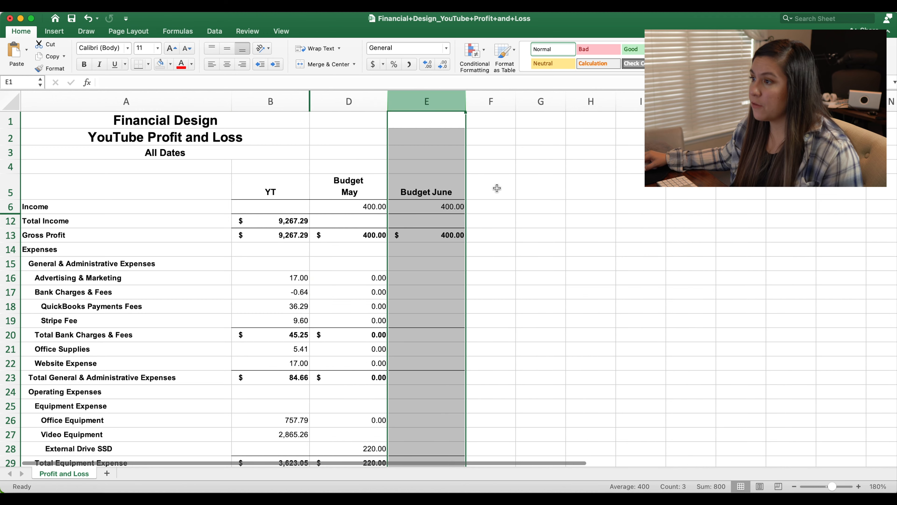
click(540, 249)
- Copy the May General & Administrative Expenses budget in D16:D23 to the June column starting at E16
scroll(428, 251, down, 3)
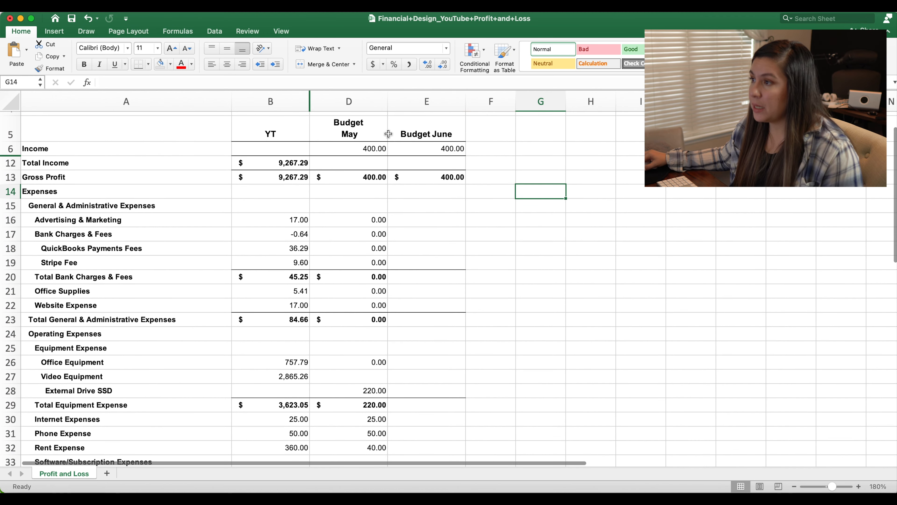
scroll(456, 166, down, 2)
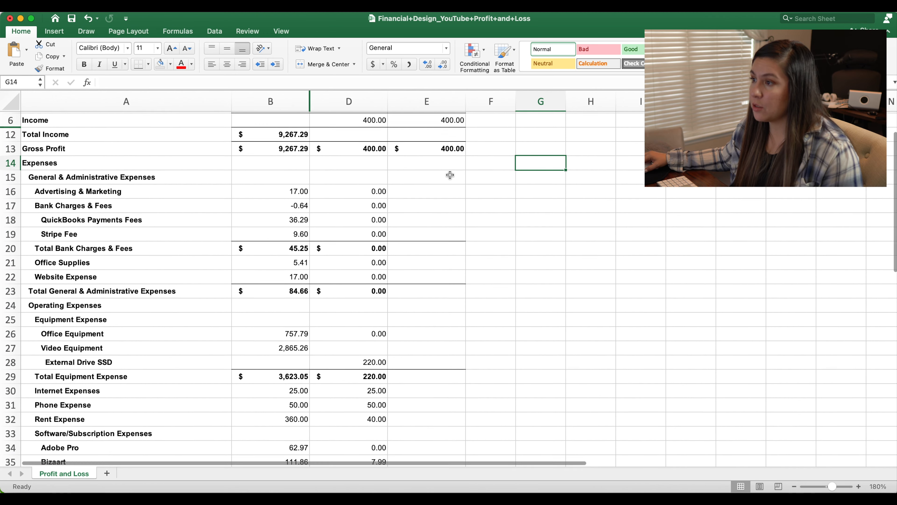
drag(375, 185, 370, 286)
key(super+c)
click(438, 186)
key(super+v)
- Enter a June budget of 0 for Office Equipment, Video Equipment and External Drive SSD in E26:E28
scroll(452, 302, down, 2)
click(454, 298)
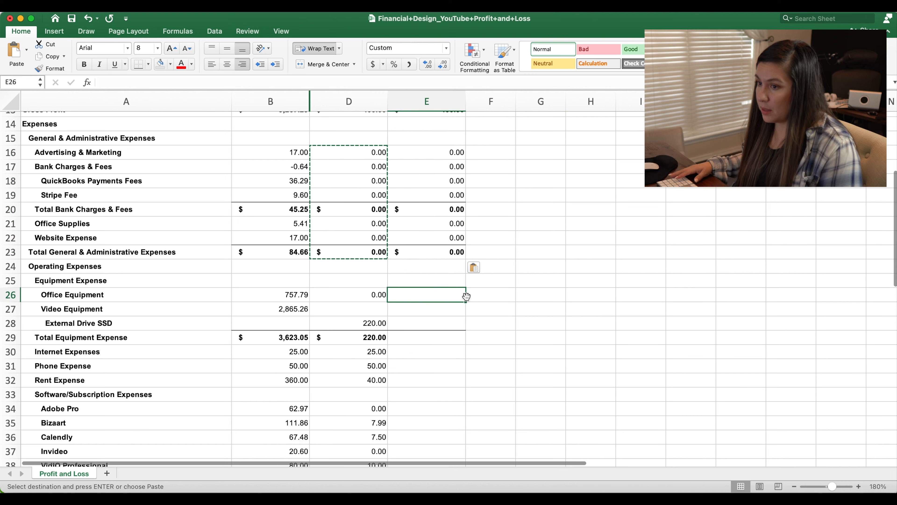
text(0)
key(Return)
text(00)
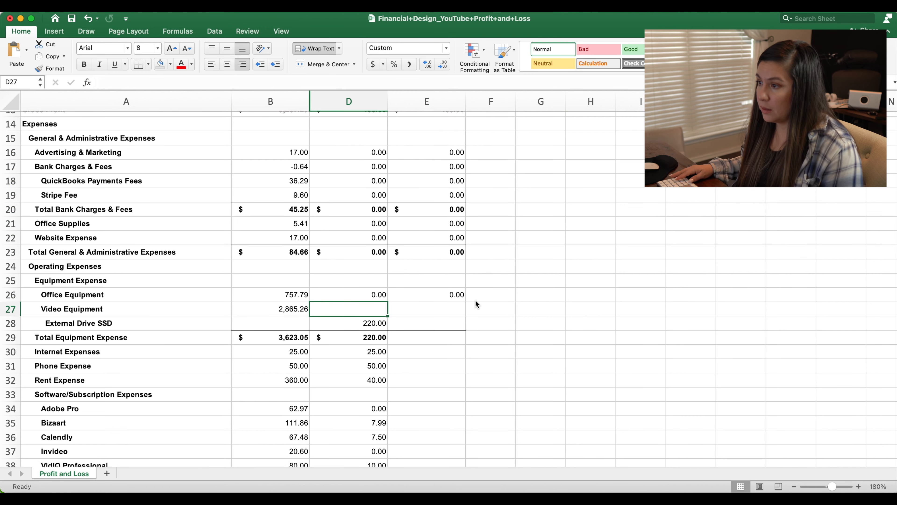
key(Left)
key(Down)
key(Right)
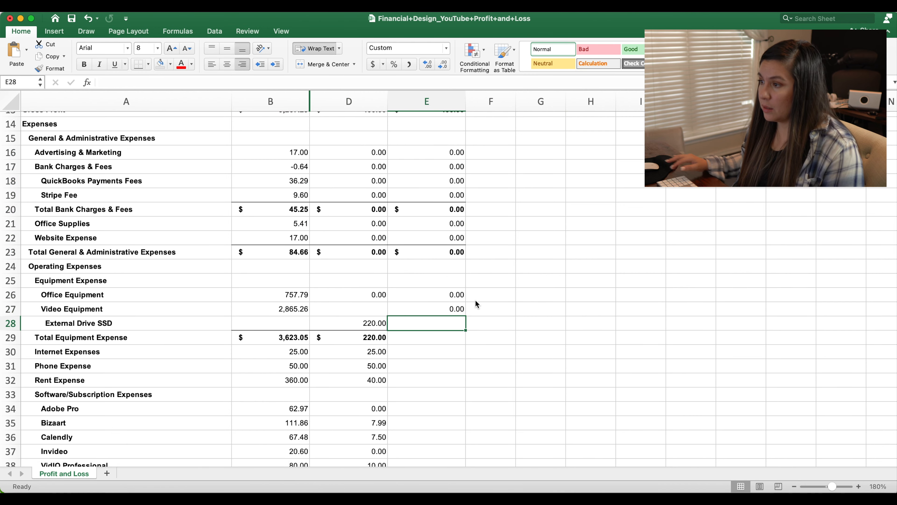
text(0)
key(Return)
scroll(410, 334, down, 2)
click(491, 194)
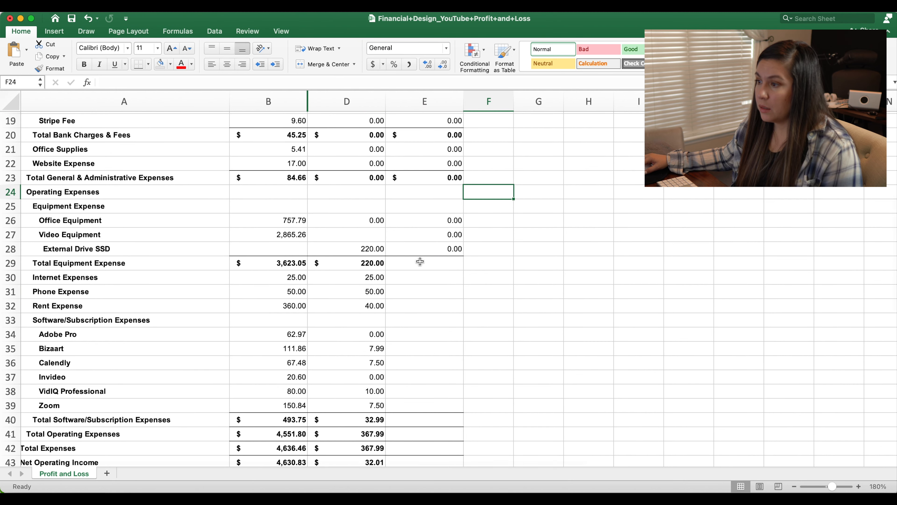
- Insert a row above Total Software/Subscription Expenses and add an indented "Final Cut Pro" label in A40
scroll(370, 341, down, 2)
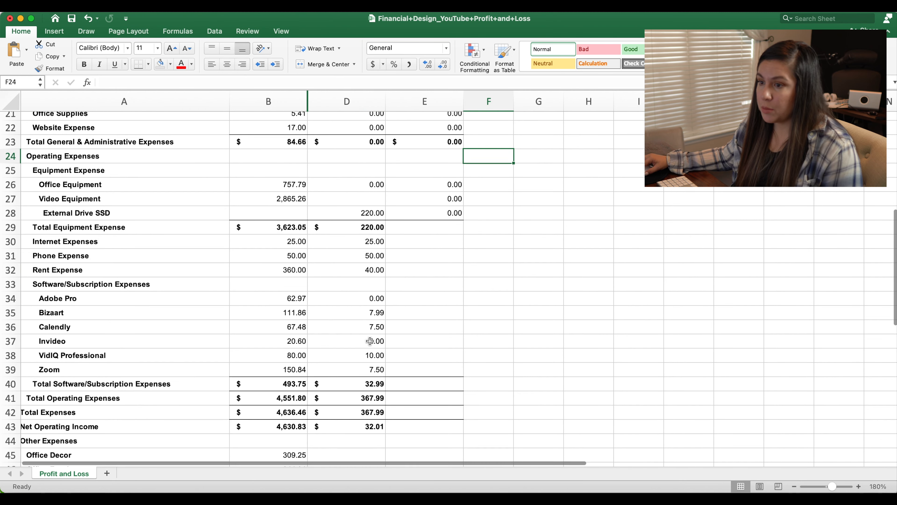
click(81, 370)
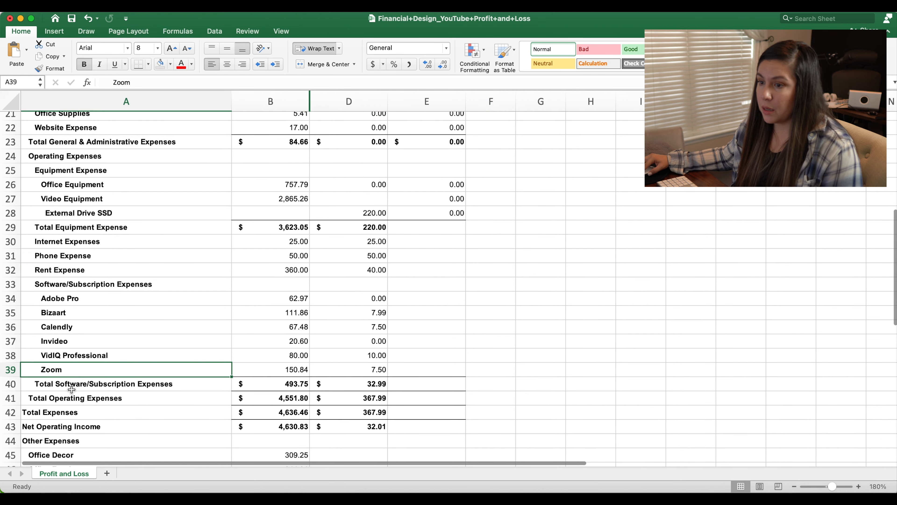
click(14, 384)
right_click(15, 387)
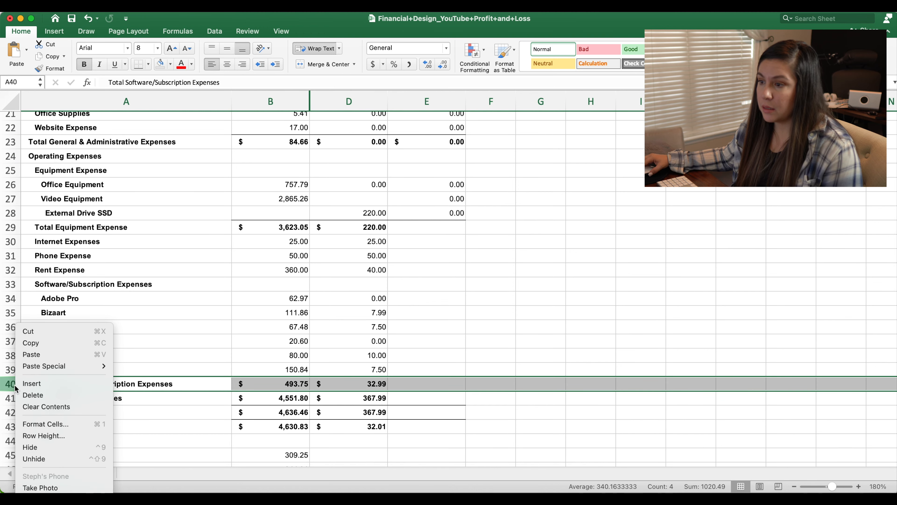
click(40, 384)
text(Fin)
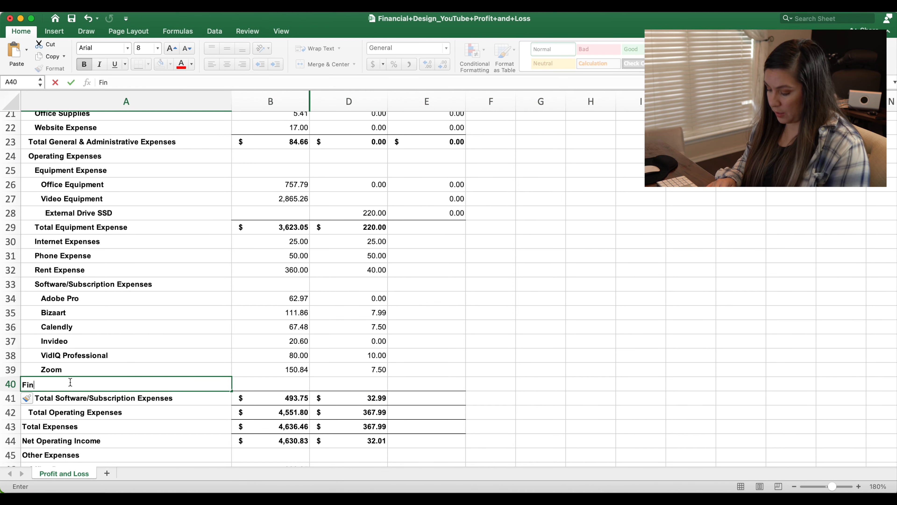
text(al Cut )
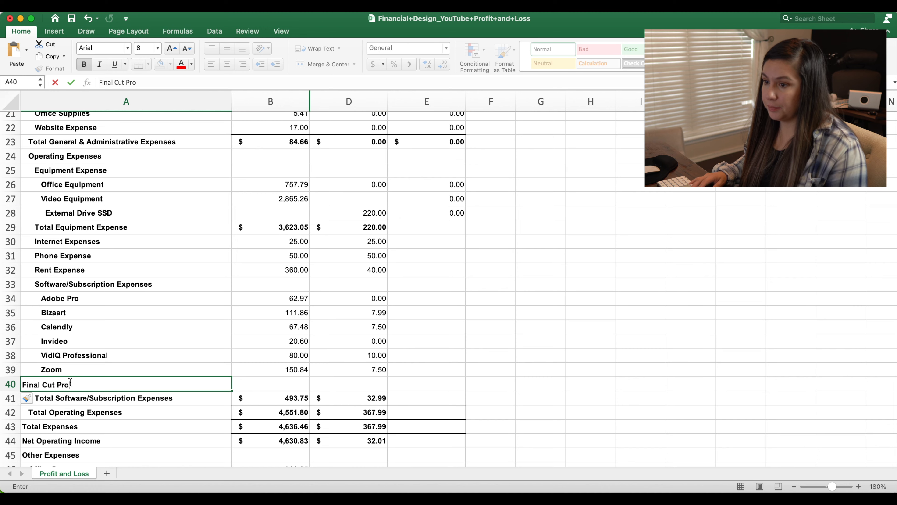
text(Pro)
key(Tab)
scroll(74, 383, up, 1)
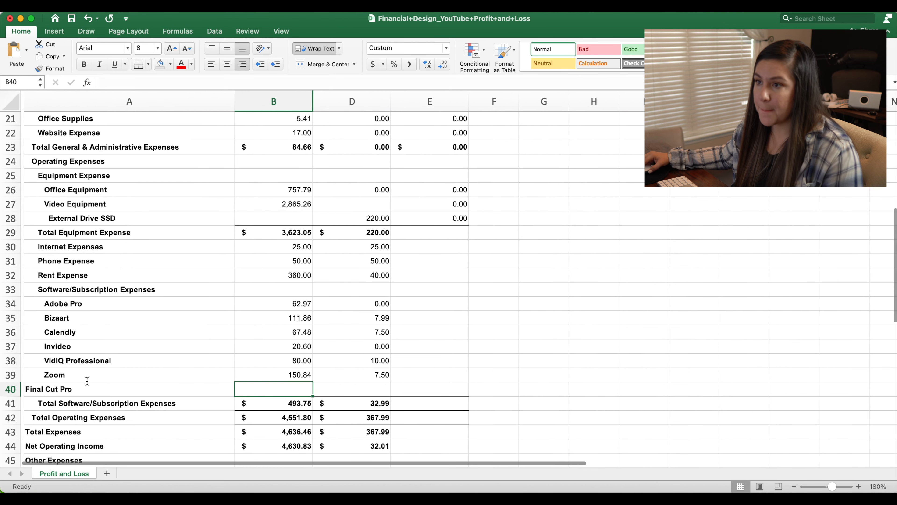
double_click(277, 67)
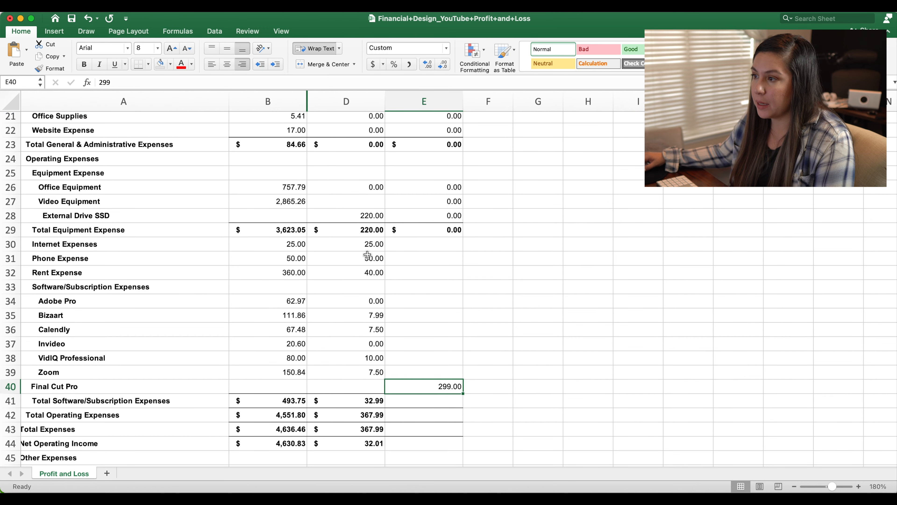
- Copy the May budget from Internet Expenses through Zoom, D30:D39, to the June column starting at E30
drag(368, 246, 354, 371)
key(super+c)
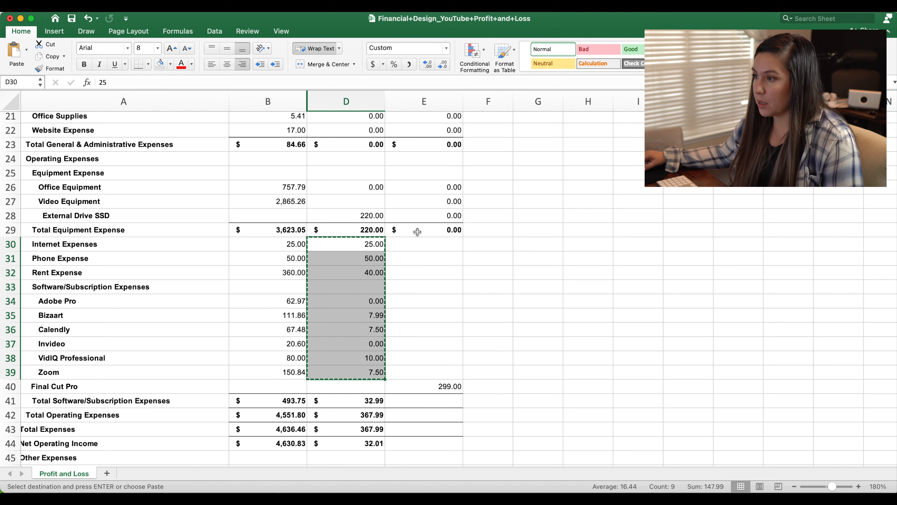
click(418, 241)
key(super+v)
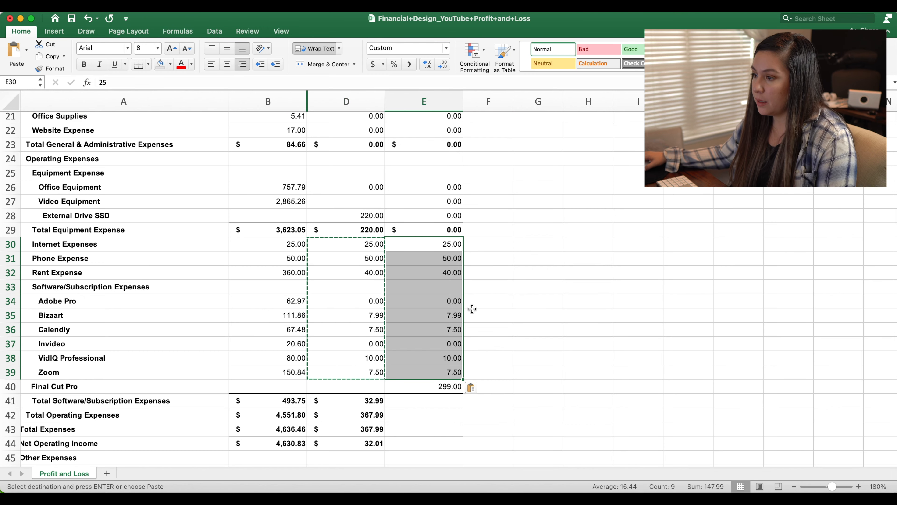
- Copy the Total Software/Subscription Expenses formula from D41 to E41 and add the Final Cut Pro cell E40 to it
scroll(472, 309, down, 2)
click(365, 380)
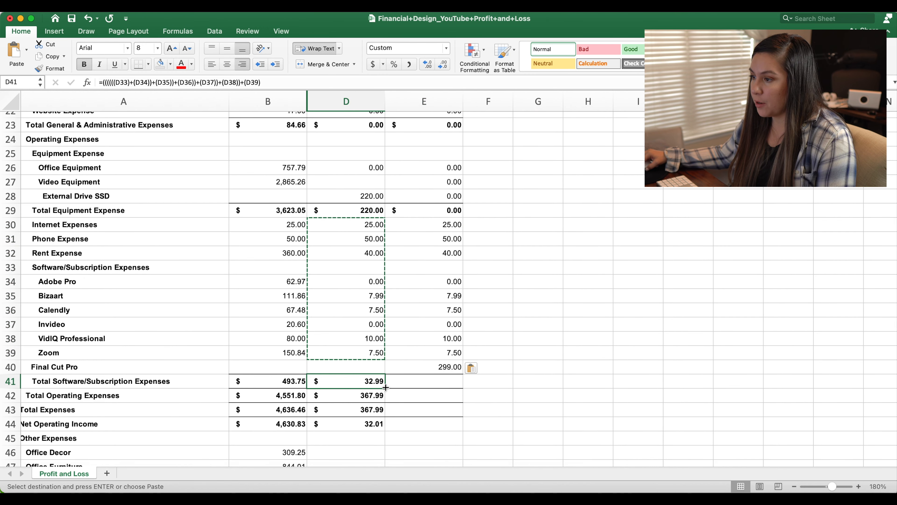
drag(440, 385, 441, 385)
scroll(445, 379, down, 3)
click(367, 358)
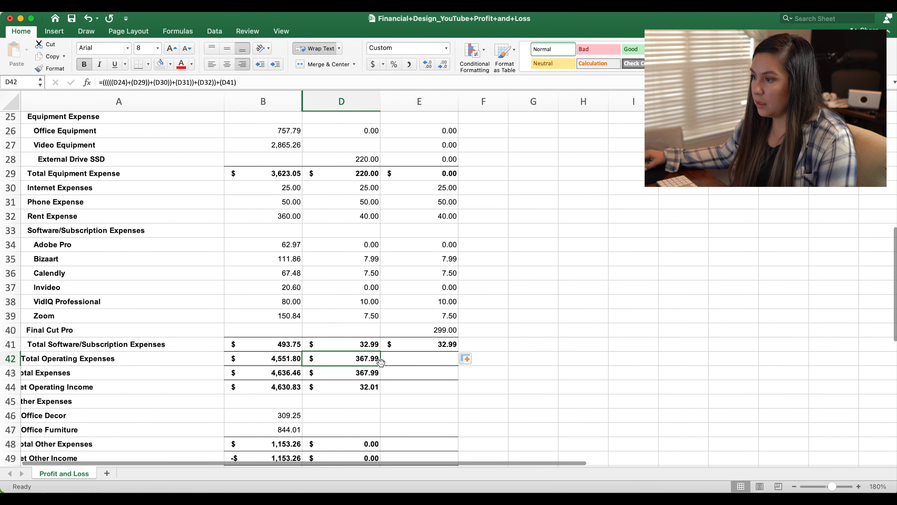
double_click(429, 347)
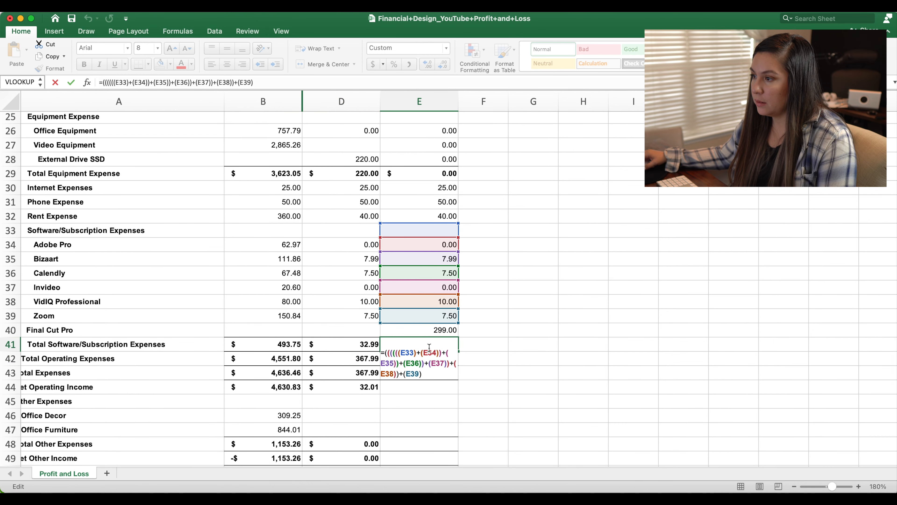
text(+)
click(441, 332)
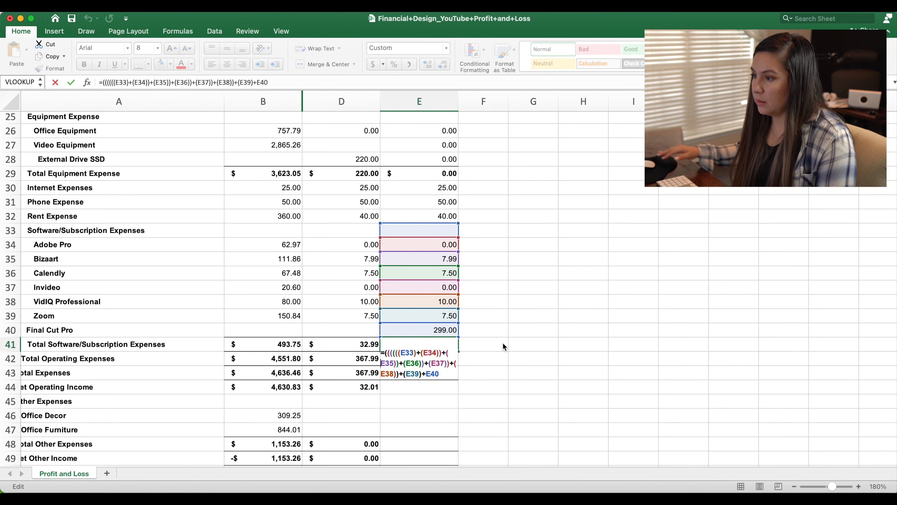
key(Return)
- Copy the Total Operating Expenses, Total Expenses and Net Operating Income formulas from D42:D44 across to E42:E44
click(375, 362)
drag(380, 366, 424, 361)
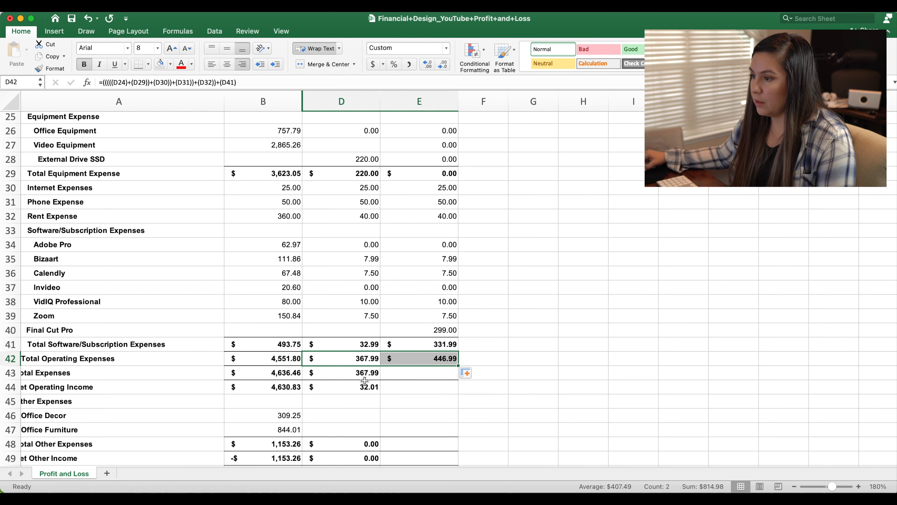
click(374, 374)
drag(381, 380, 424, 375)
click(375, 388)
drag(380, 394, 420, 393)
click(420, 387)
- Enter a May budget of 0 for Office Decor and Office Furniture in D46 and D47
scroll(419, 410, down, 2)
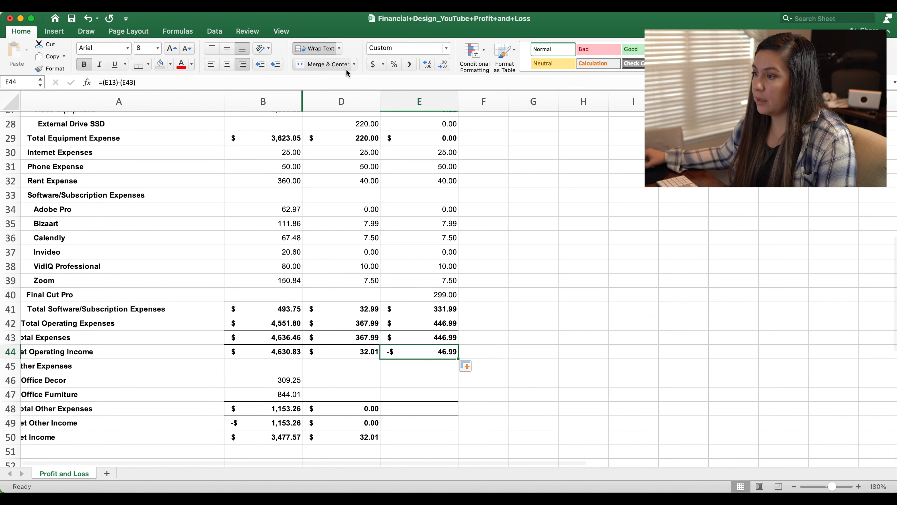
scroll(399, 354, down, 3)
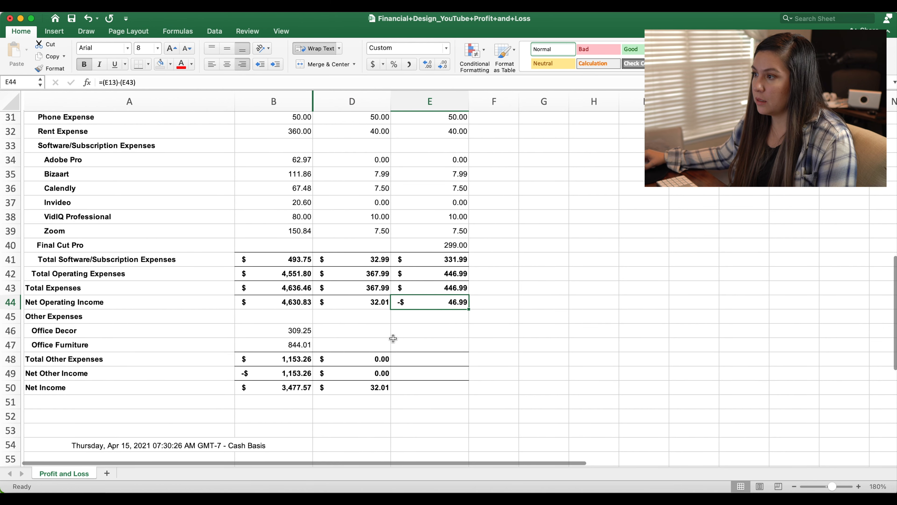
click(374, 334)
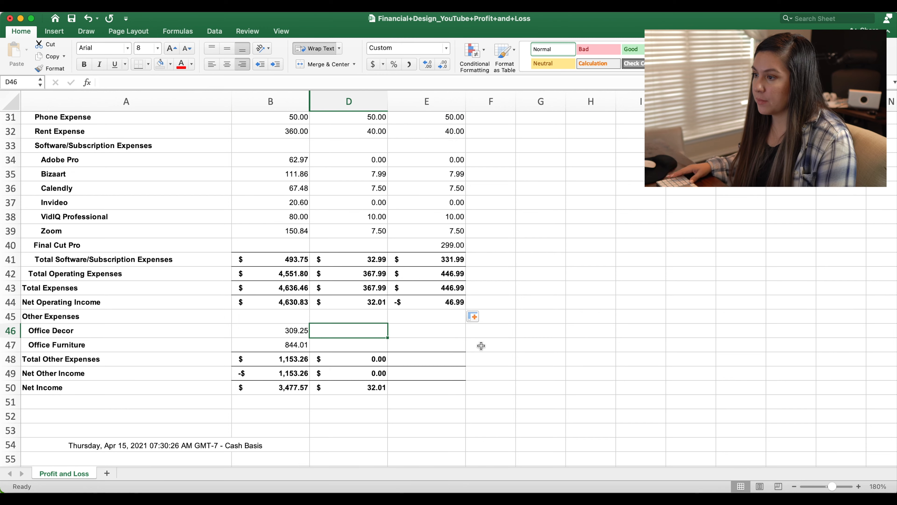
text(0)
key(Return)
text(0)
key(Return)
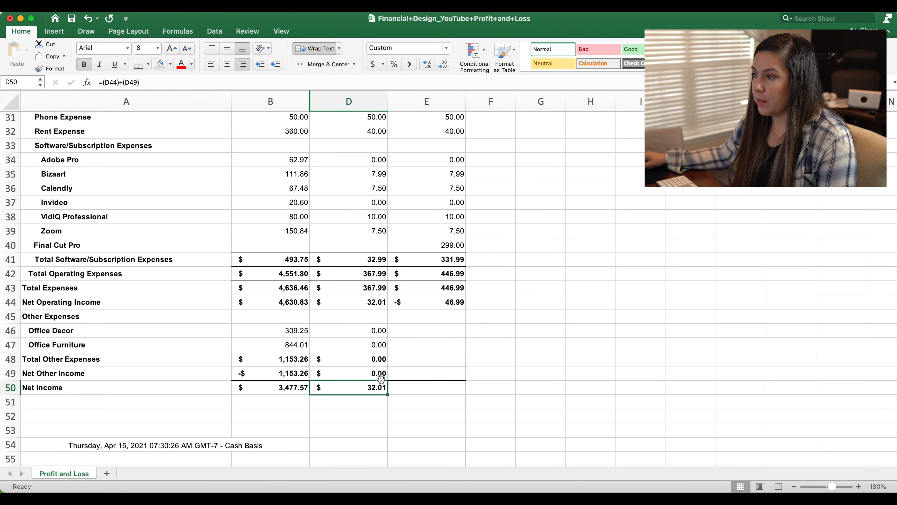
- Insert a row above Income and label it "Carry Over" in A6
scroll(411, 340, up, 20)
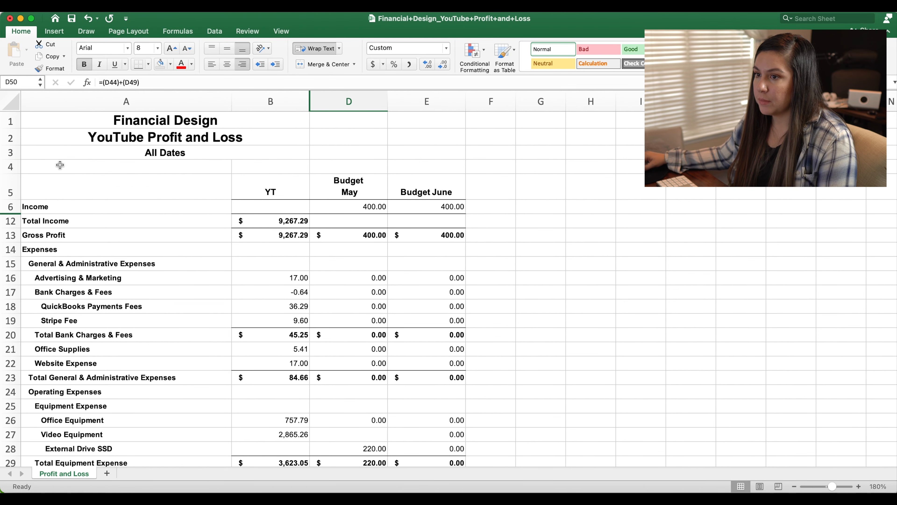
click(11, 209)
right_click(12, 208)
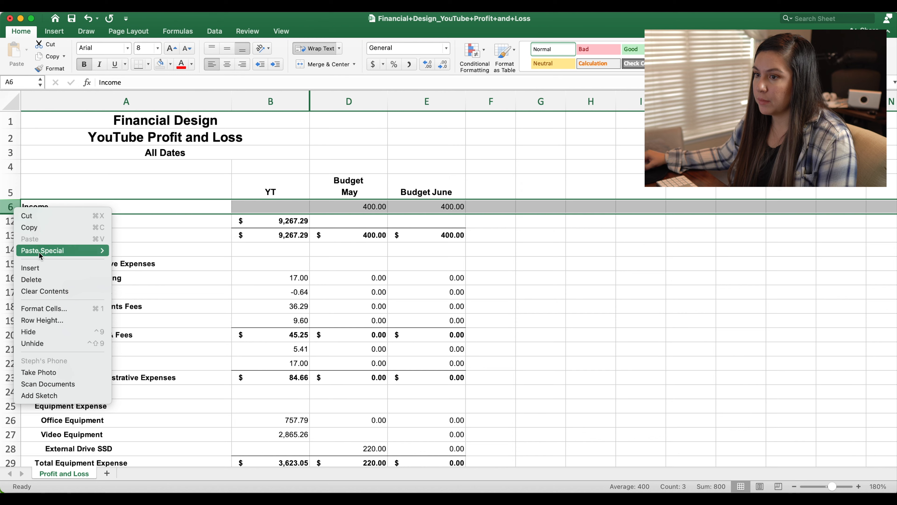
click(47, 221)
click(45, 208)
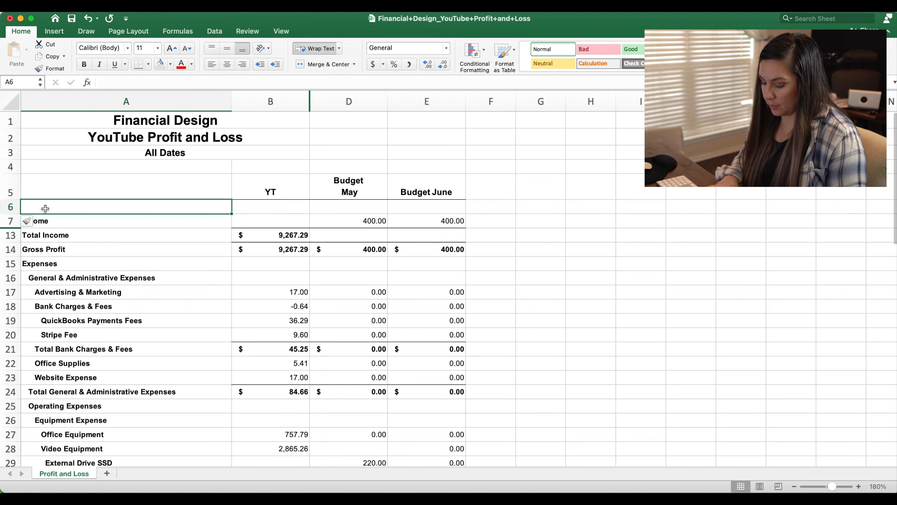
text(Carry Over)
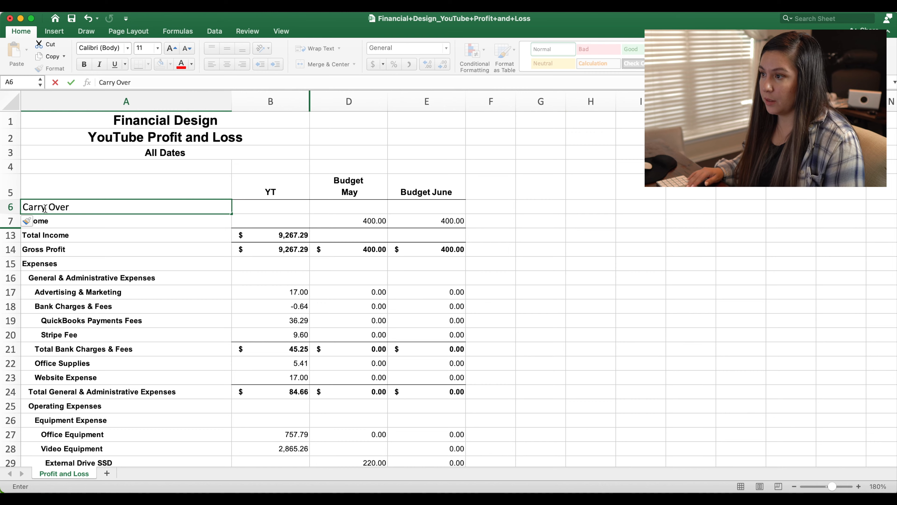
key(Tab)
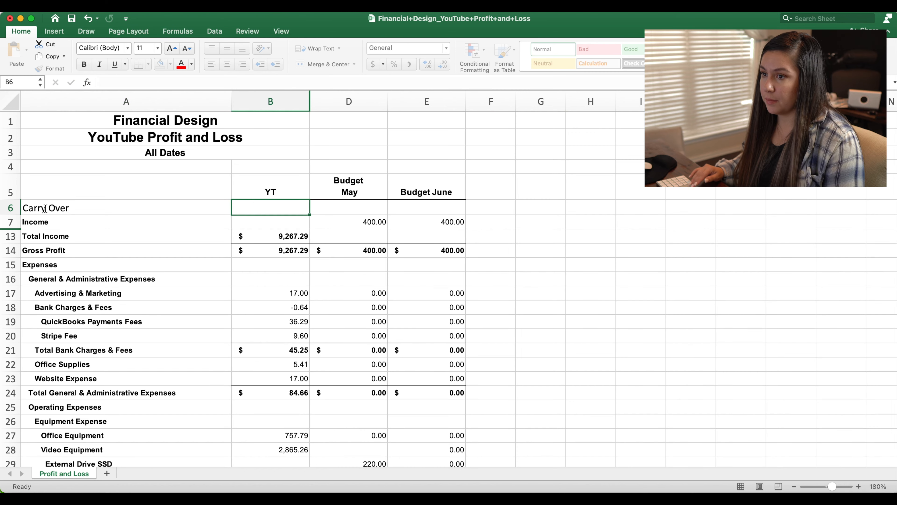
key(Return)
- Apply the formatting of the Income label in A7 to the Carry Over label in A6
scroll(45, 209, down, 2)
scroll(45, 209, down, 1)
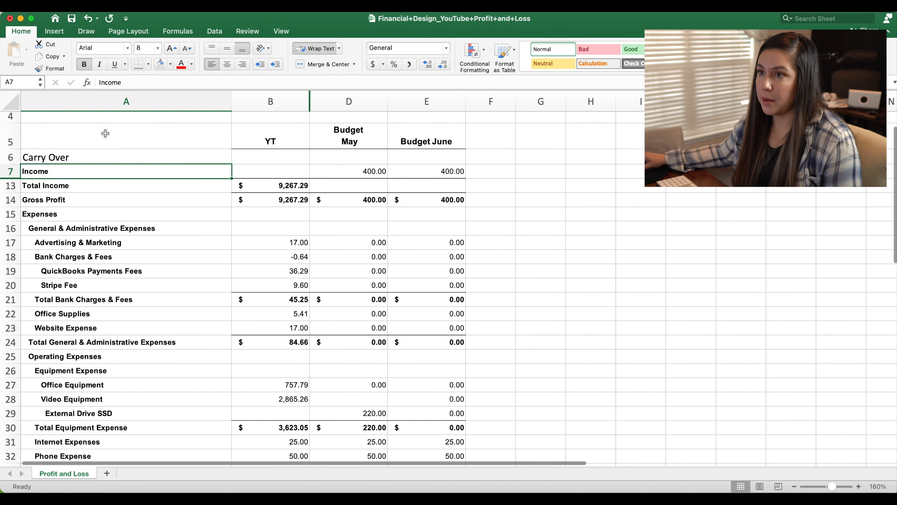
click(51, 68)
click(56, 156)
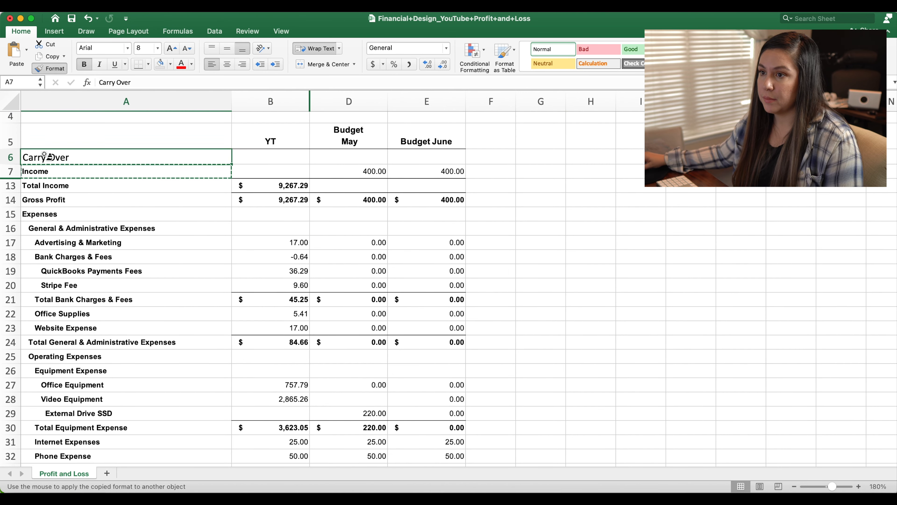
- Link the June Carry Over cell E6 to May's Net Income in D51
click(435, 156)
scroll(440, 187, down, 10)
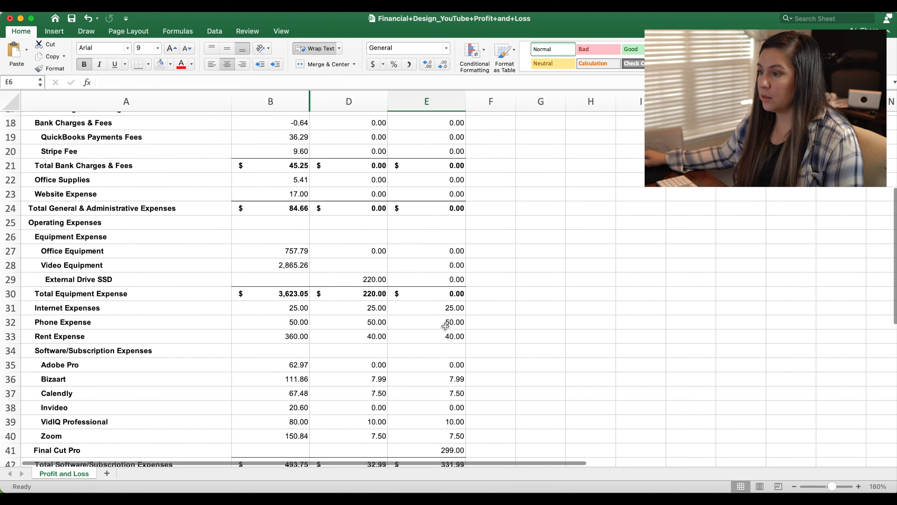
scroll(364, 328, up, 10)
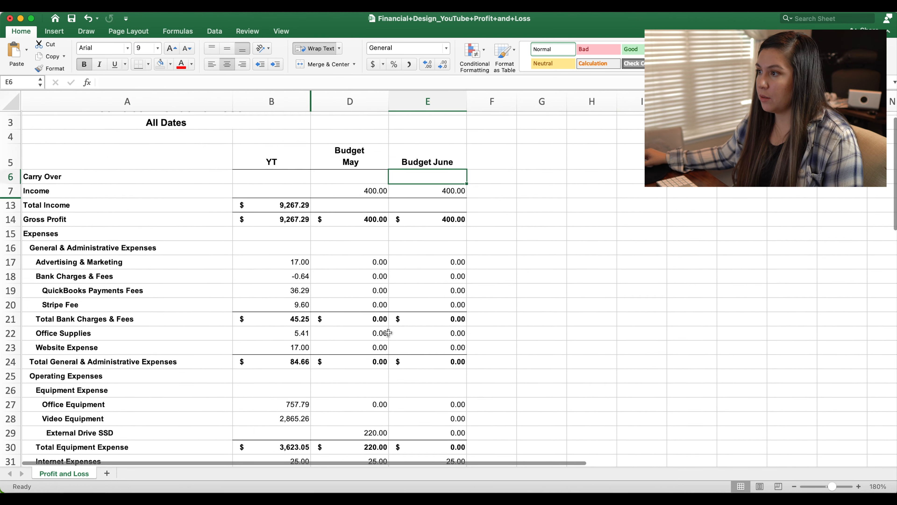
text(=)
scroll(387, 331, down, 7)
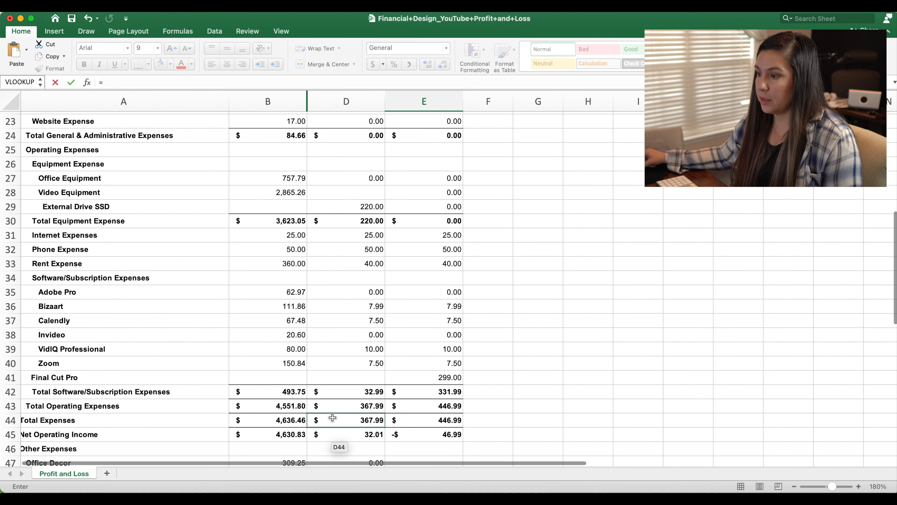
scroll(375, 456, down, 1)
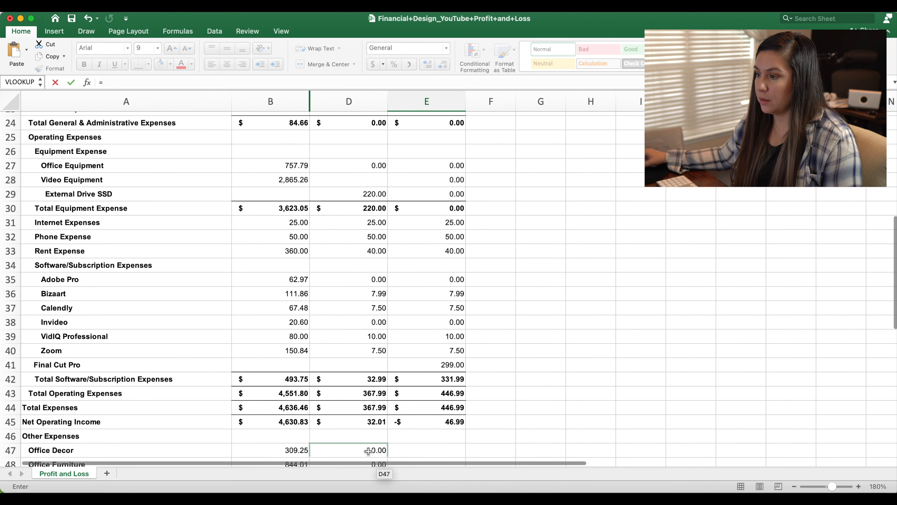
scroll(370, 406, down, 4)
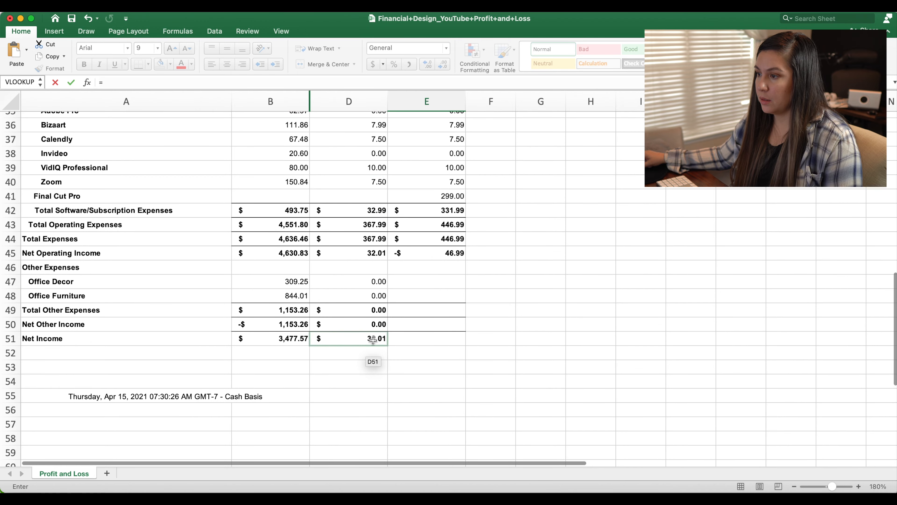
click(373, 339)
key(Return)
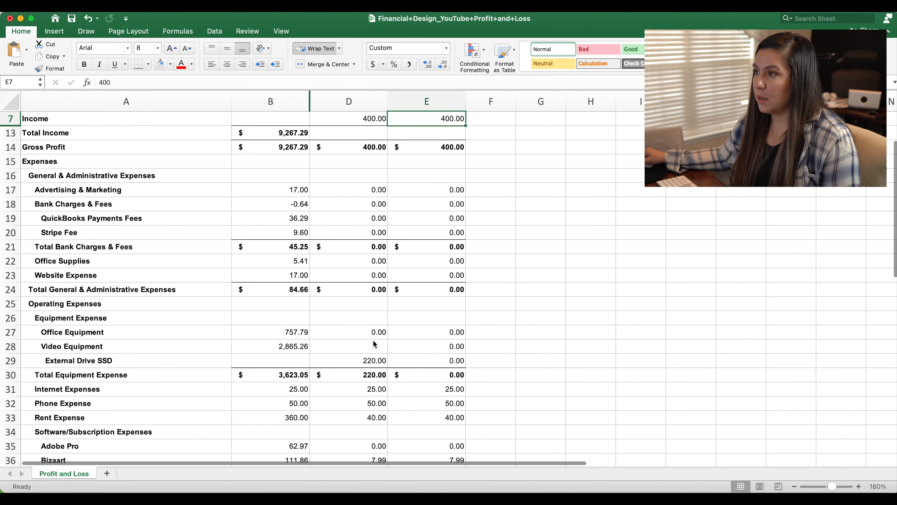
- Extend the June Gross Profit sum in E14 to start at the Carry Over cell E6
scroll(373, 341, up, 2)
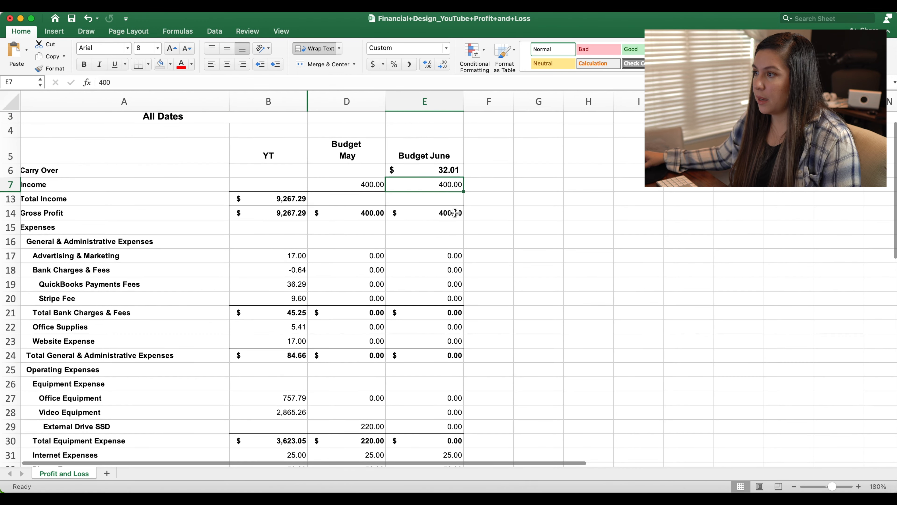
double_click(438, 213)
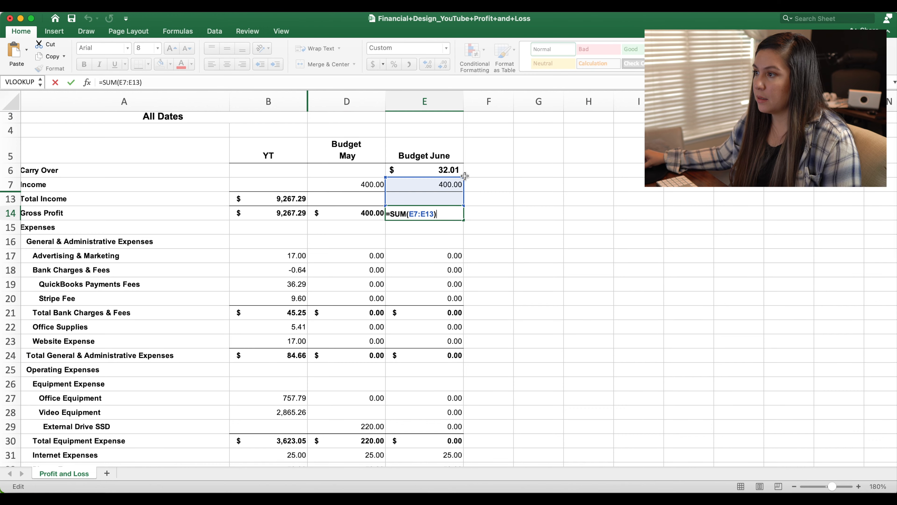
click(465, 176)
double_click(443, 207)
drag(464, 185, 464, 170)
key(Return)
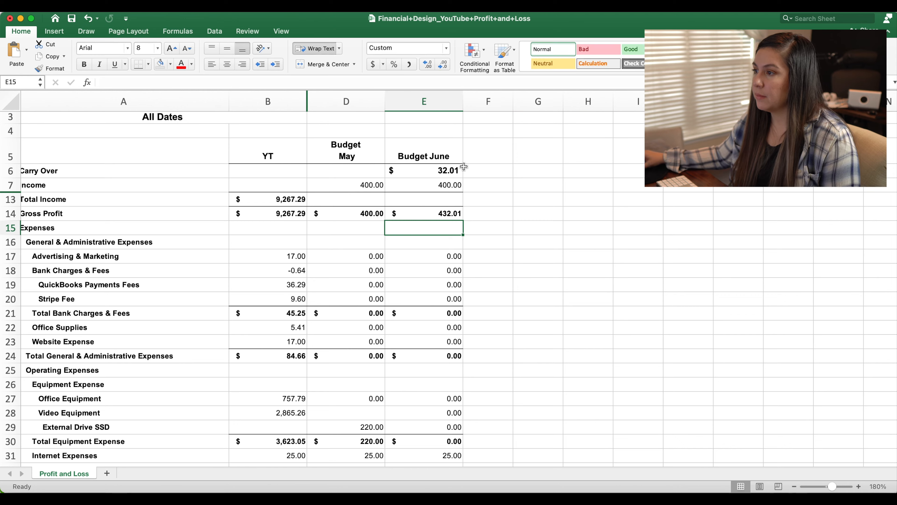
- Apply the formatting of the June Income amount in E7 to the Carry Over amount in E6
scroll(510, 223, down, 3)
scroll(510, 223, down, 10)
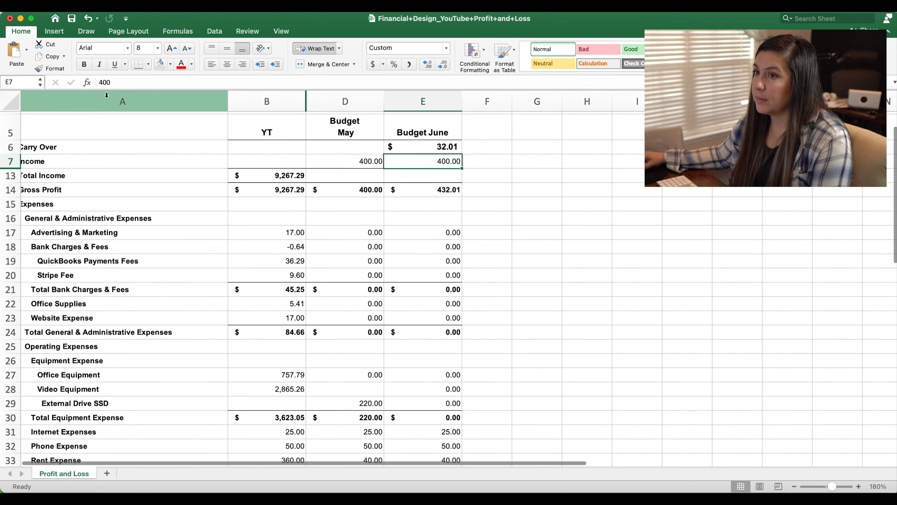
click(50, 69)
click(410, 145)
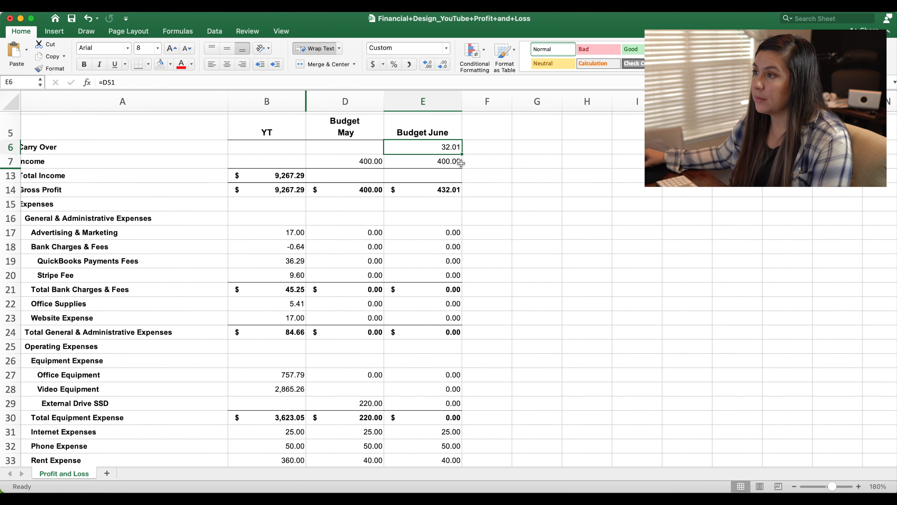
click(488, 172)
- Enter a June budget of 0 for Office Decor, Office Furniture, Total Other Expenses and Net Other Income in E47:E50
scroll(417, 262, down, 10)
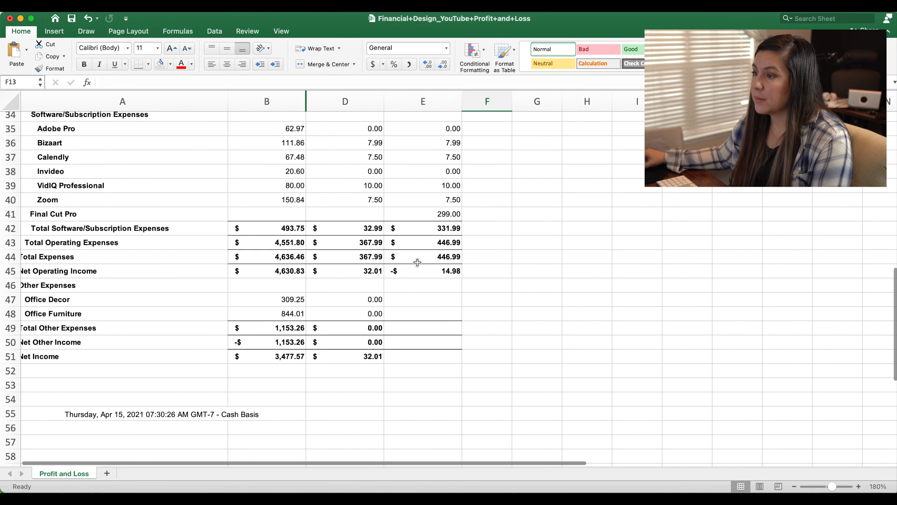
click(435, 298)
key(Return)
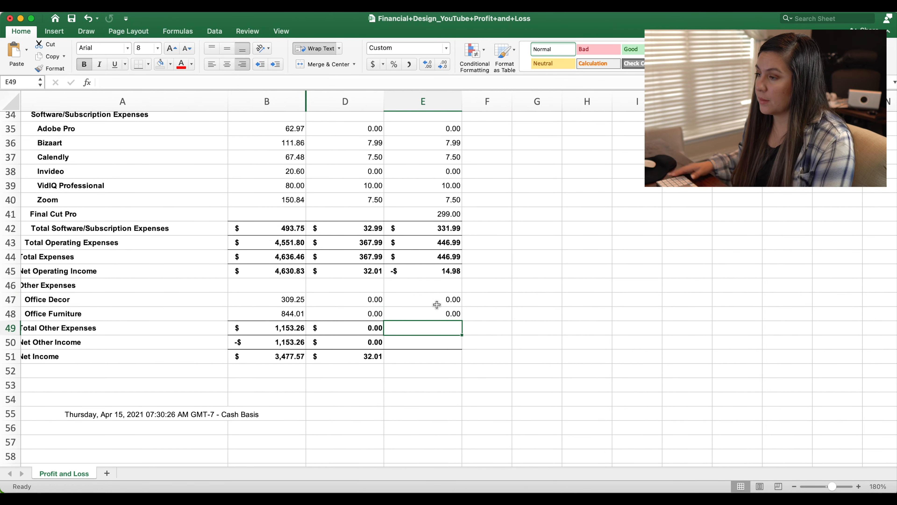
text(00)
key(Return)
text(0)
key(Return)
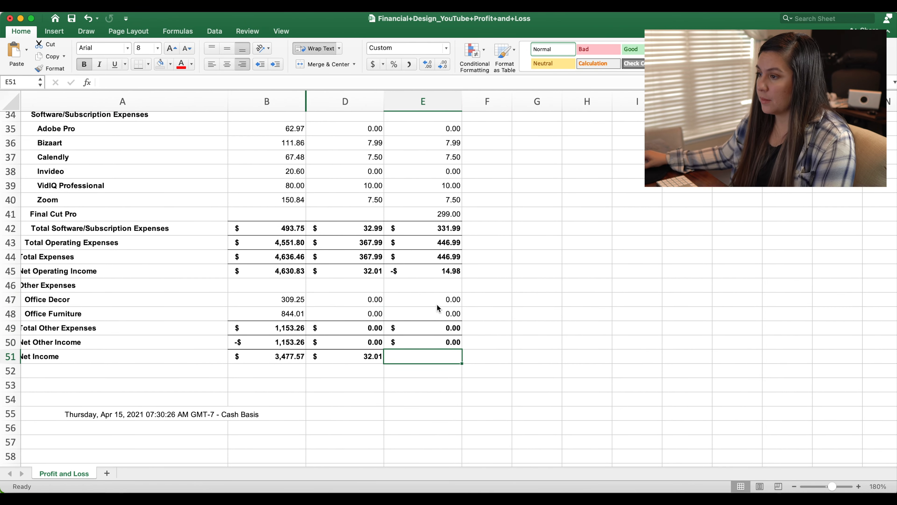
- Copy the May Net Income formula from D51 across to E51
click(378, 358)
drag(382, 363, 456, 362)
drag(373, 326, 460, 360)
click(509, 347)
- Format June's Net Income in E51 as Currency with negative numbers shown in red parentheses
click(439, 357)
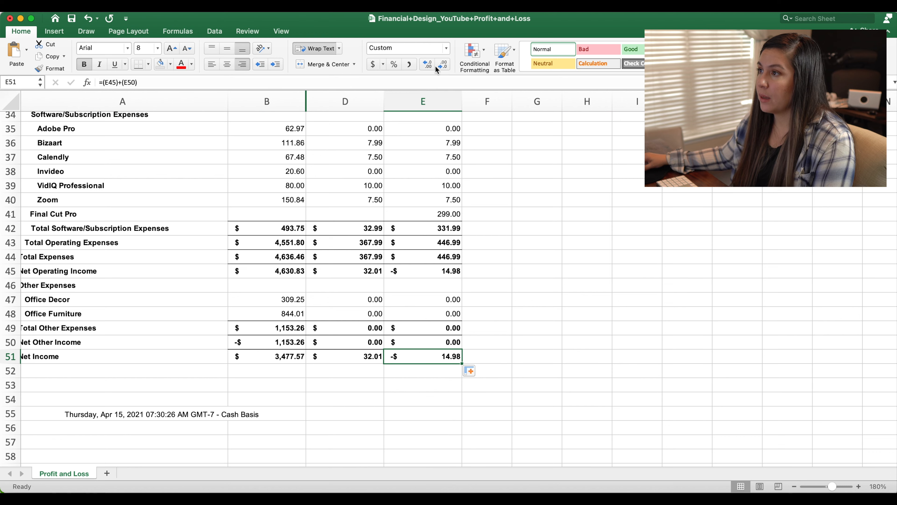
click(446, 48)
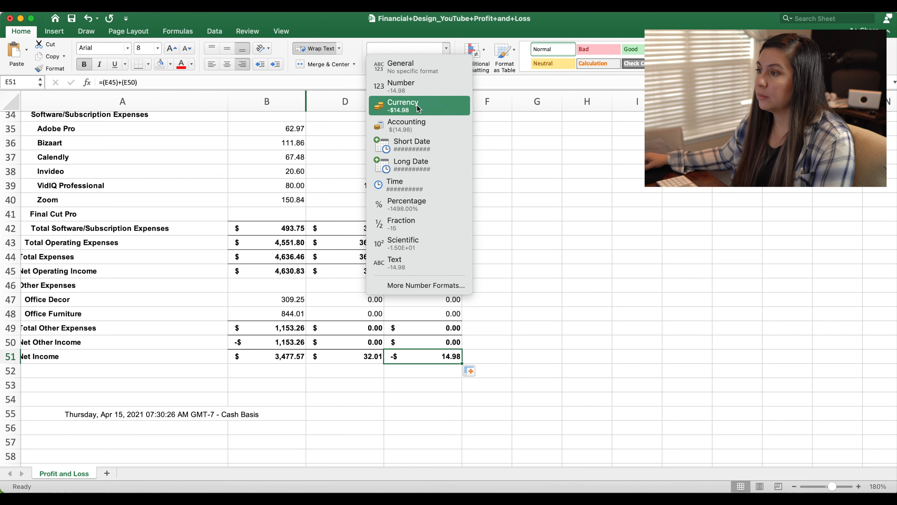
click(425, 286)
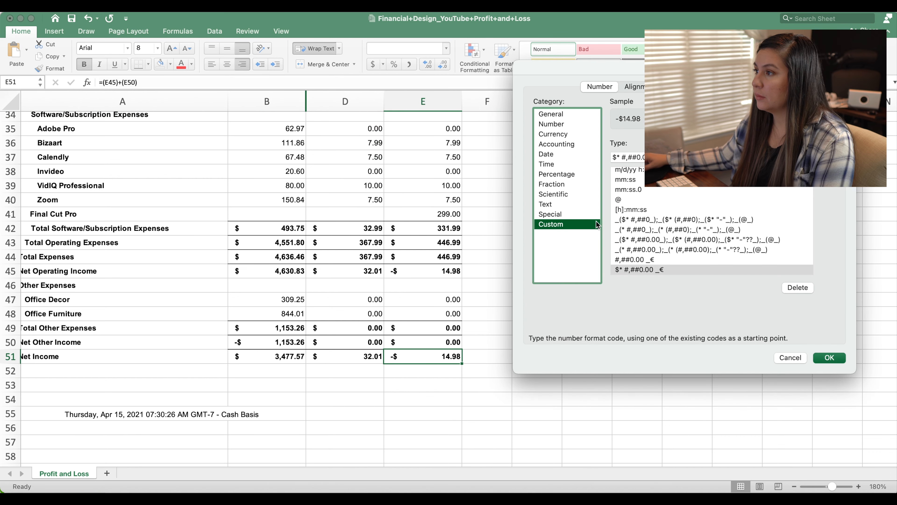
click(563, 124)
click(558, 134)
click(651, 218)
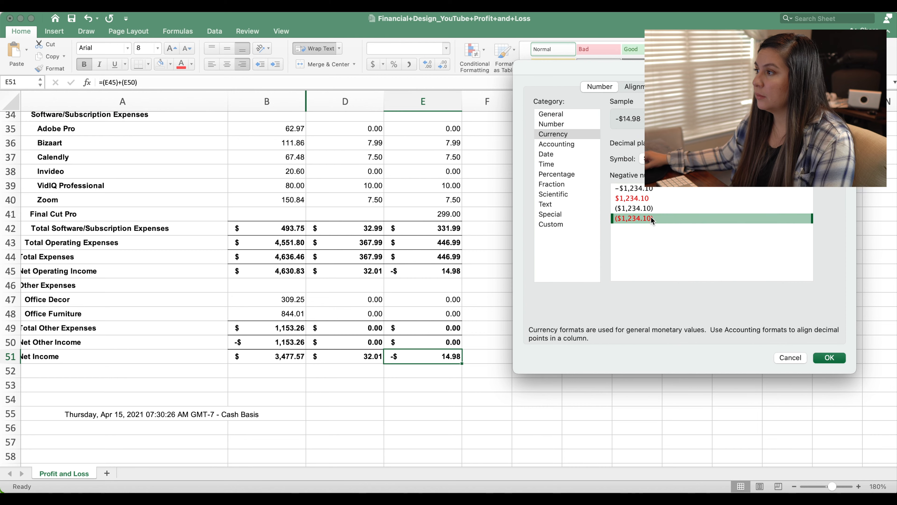
click(834, 360)
click(600, 399)
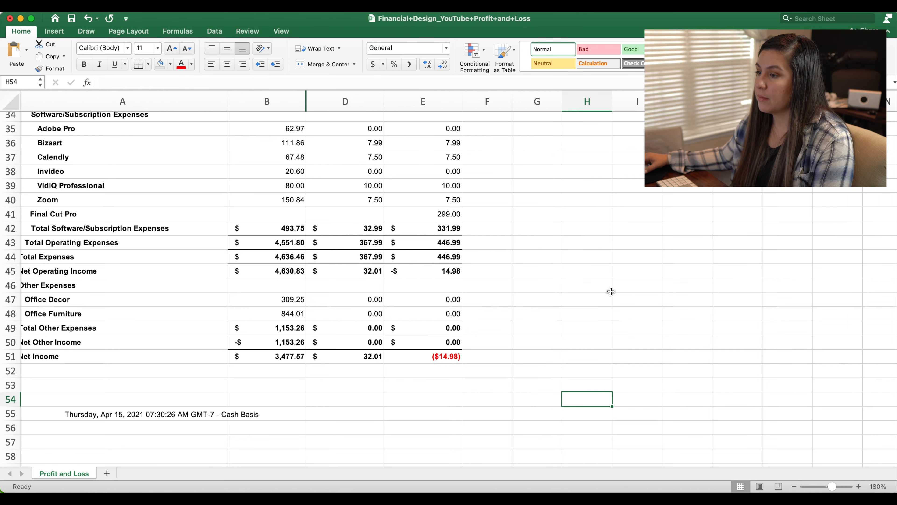
- Review the May budget column from Carry Over and Income down through the administrative expenses to the External Drive SSD amount
scroll(444, 353, up, 10)
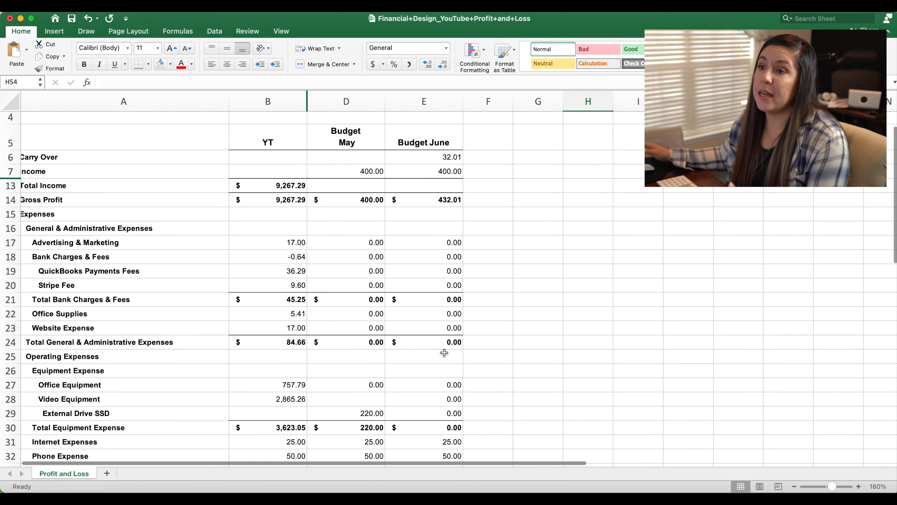
scroll(444, 352, up, 1)
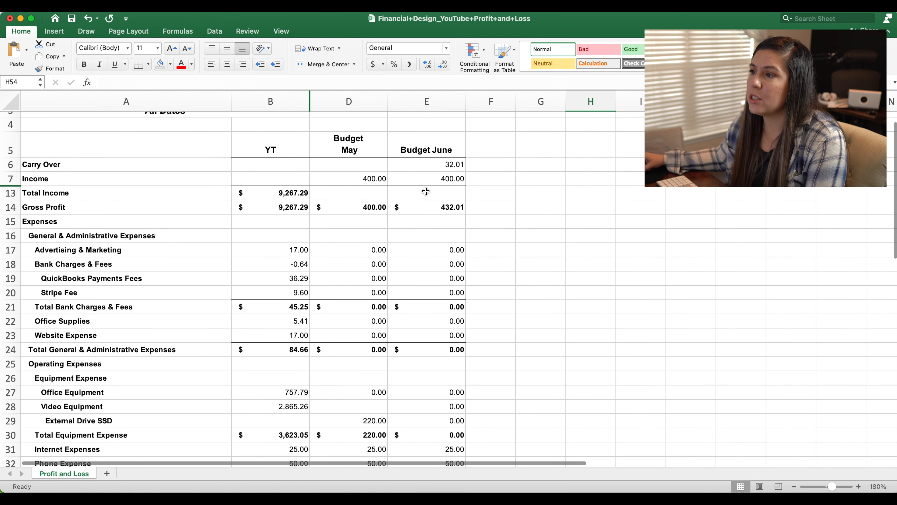
click(351, 176)
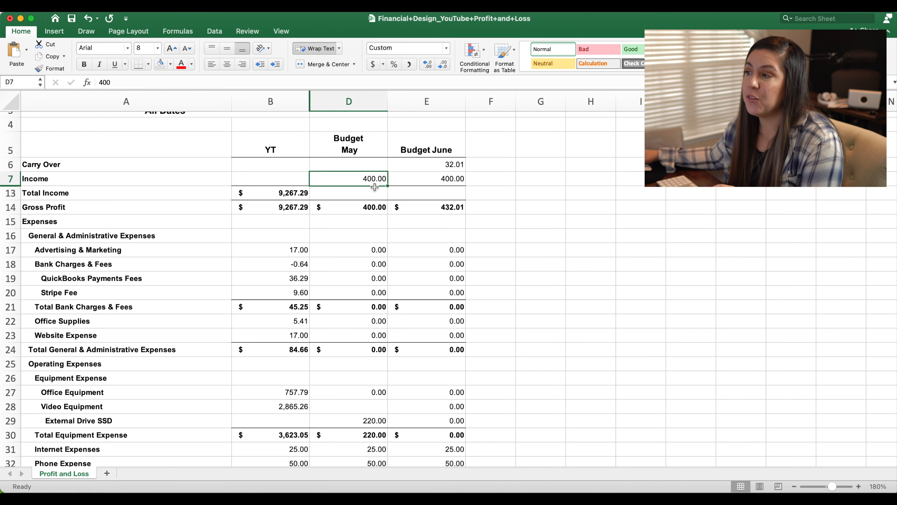
scroll(404, 187, down, 3)
scroll(405, 187, up, 3)
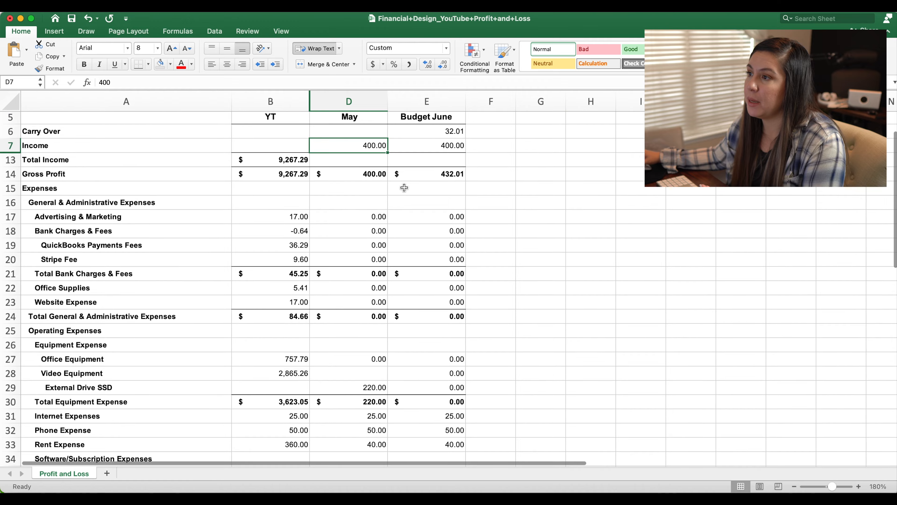
drag(370, 134, 375, 161)
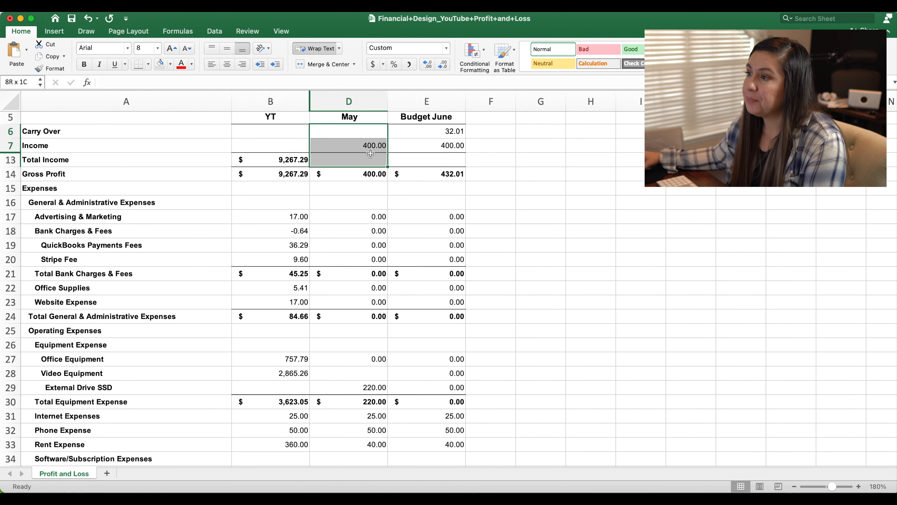
scroll(380, 191, down, 3)
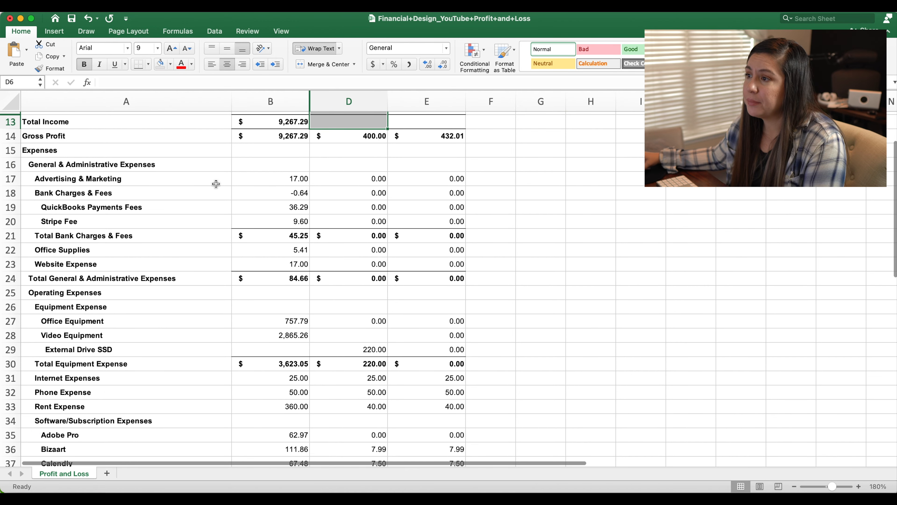
drag(364, 179, 351, 227)
scroll(147, 216, down, 2)
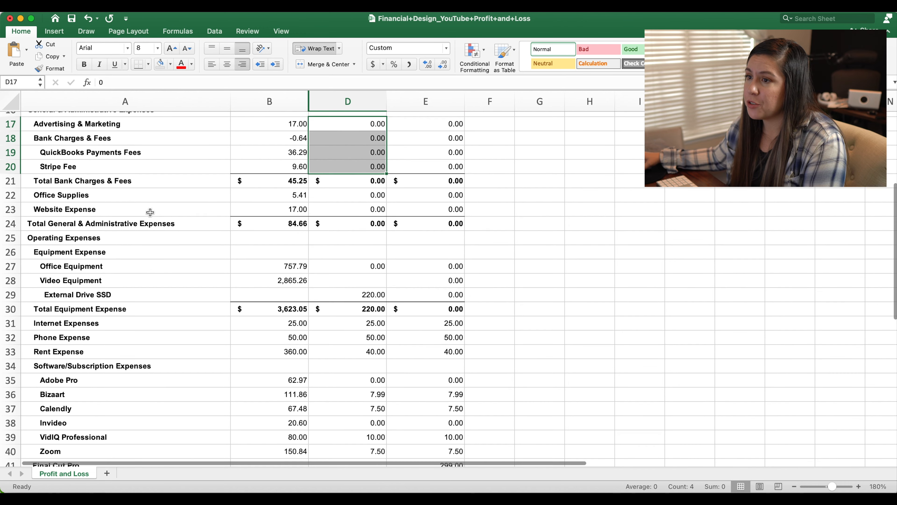
click(347, 181)
drag(347, 183, 346, 211)
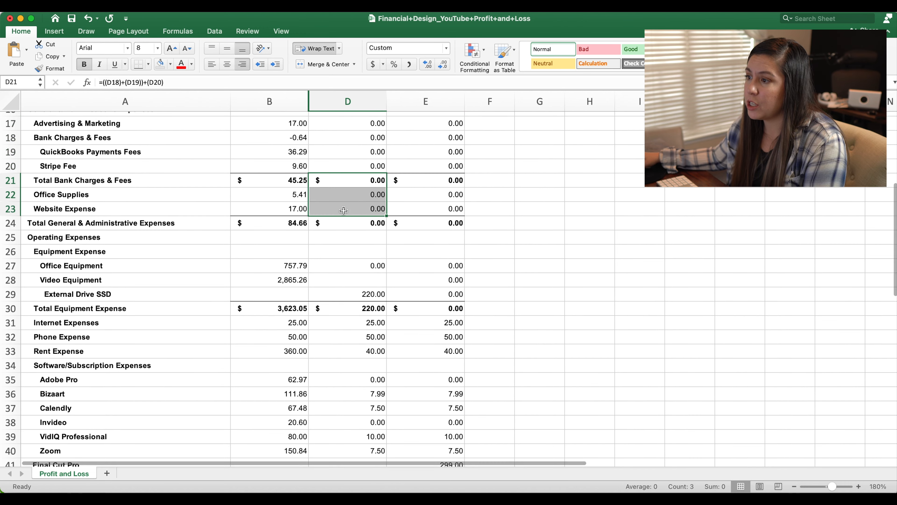
scroll(340, 210, down, 2)
click(338, 232)
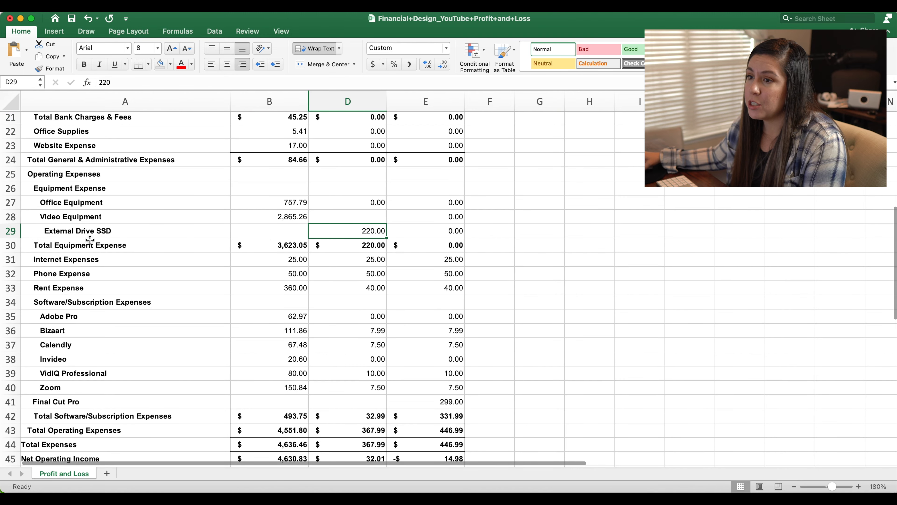
- Change the font colour of the External Drive SSD label in A29 to teal
click(131, 230)
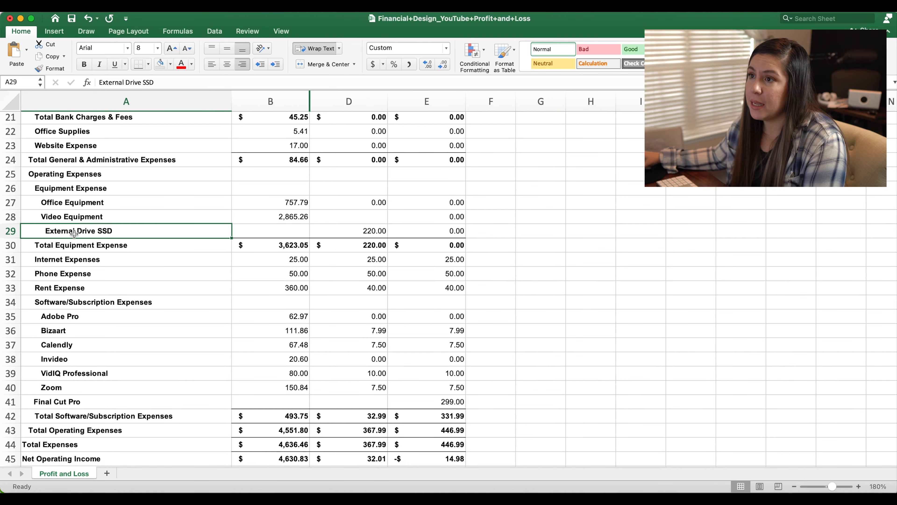
click(191, 64)
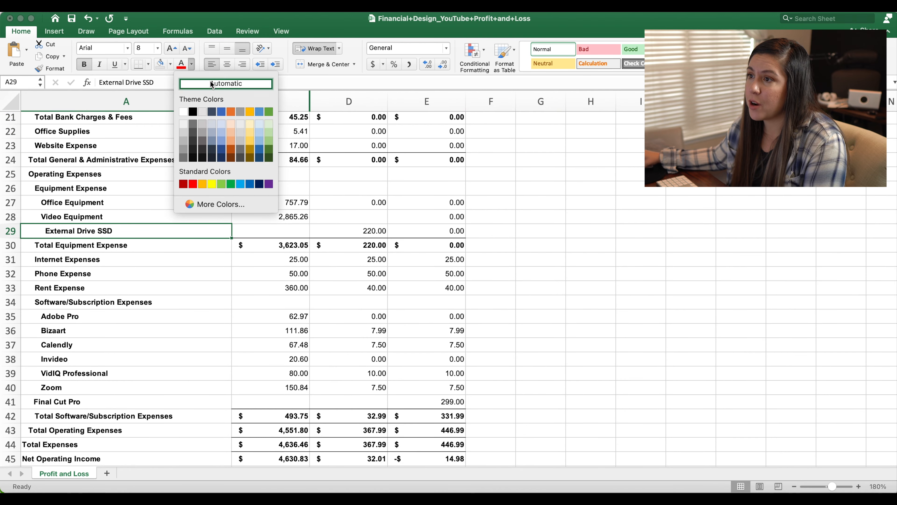
click(222, 141)
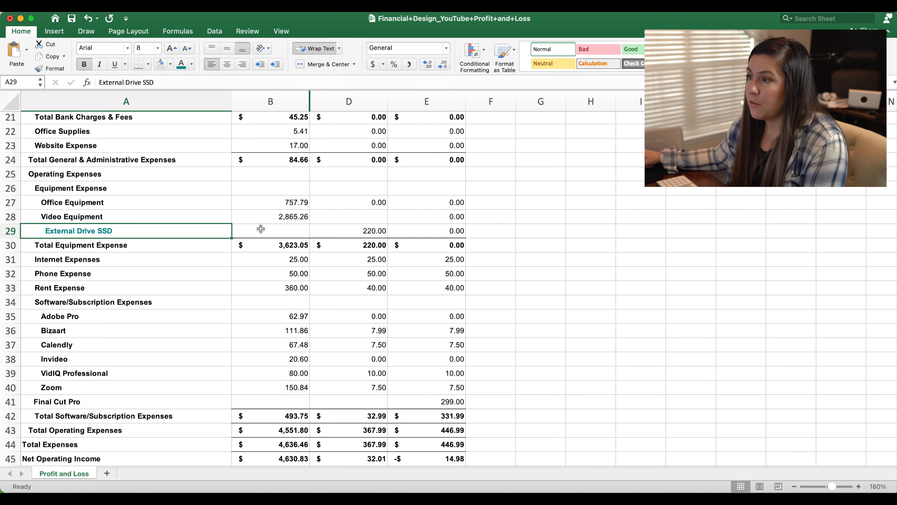
- Change the font colour of the Final Cut Pro label in A41 to teal
click(362, 231)
scroll(431, 220, down, 3)
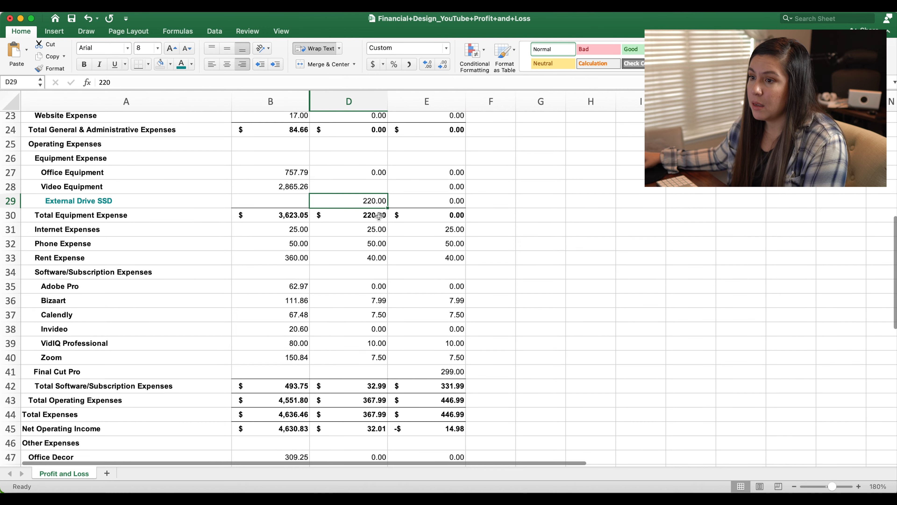
scroll(127, 270, down, 3)
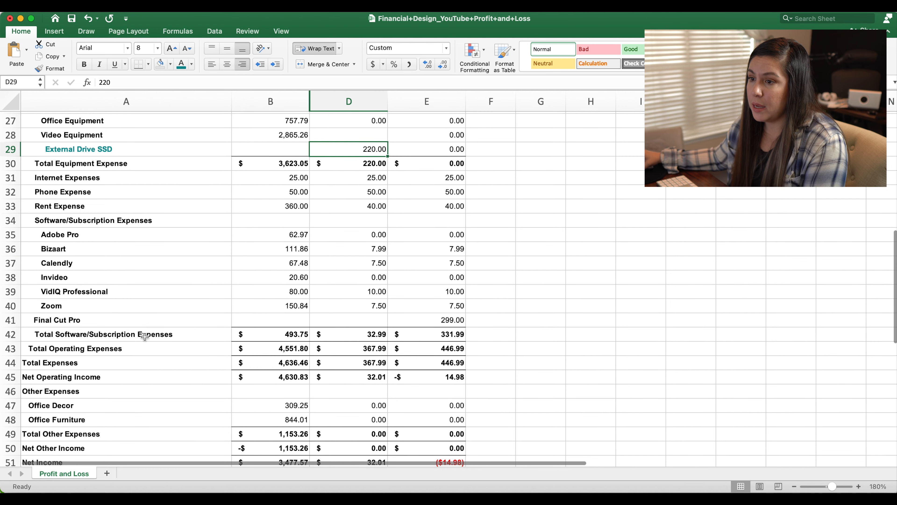
drag(142, 320, 491, 320)
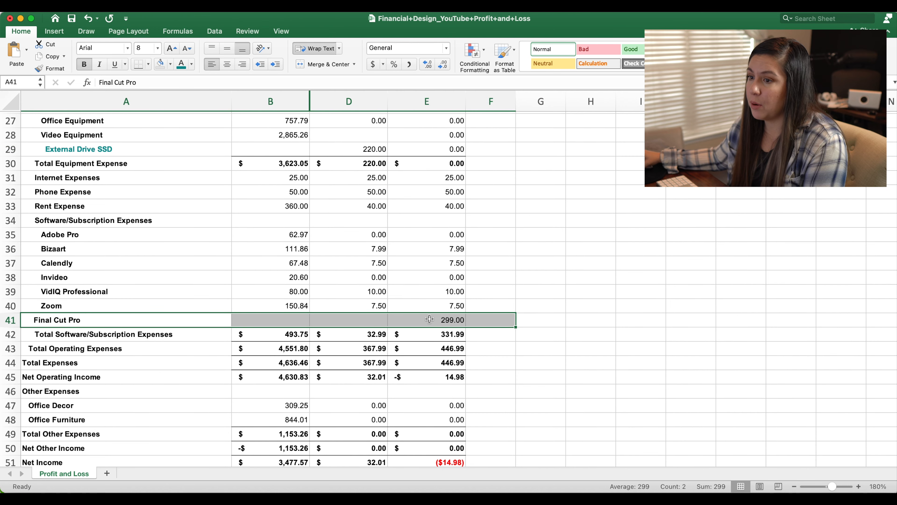
click(114, 317)
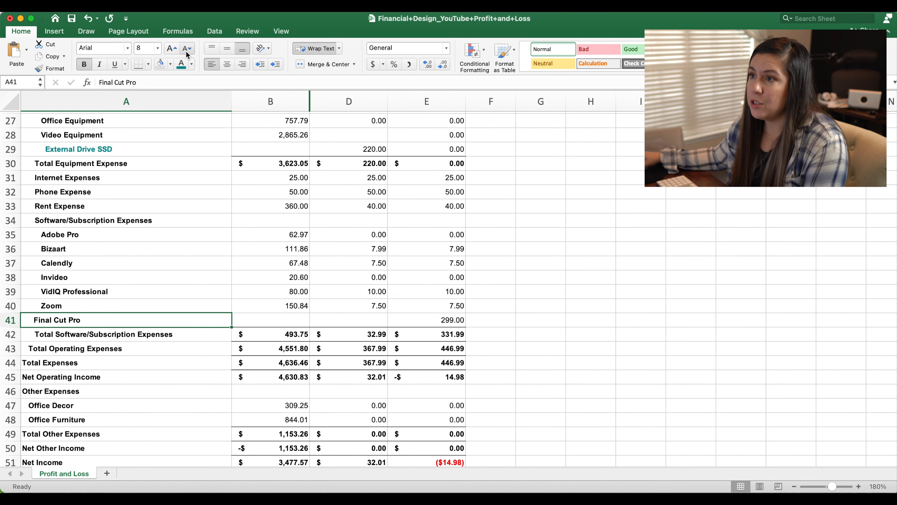
click(181, 64)
- Split the Budget June header in E5 onto two lines, with June below Budget
scroll(347, 228, down, 2)
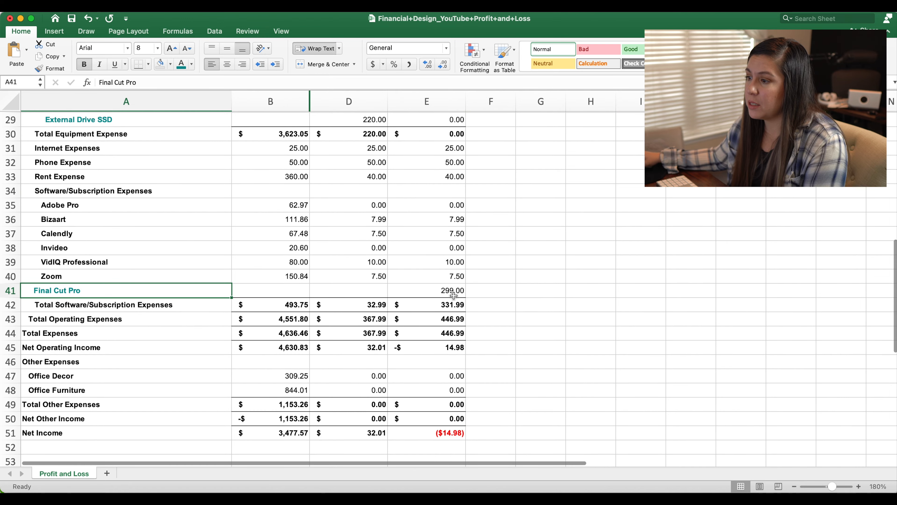
scroll(455, 292, down, 2)
scroll(434, 286, down, 4)
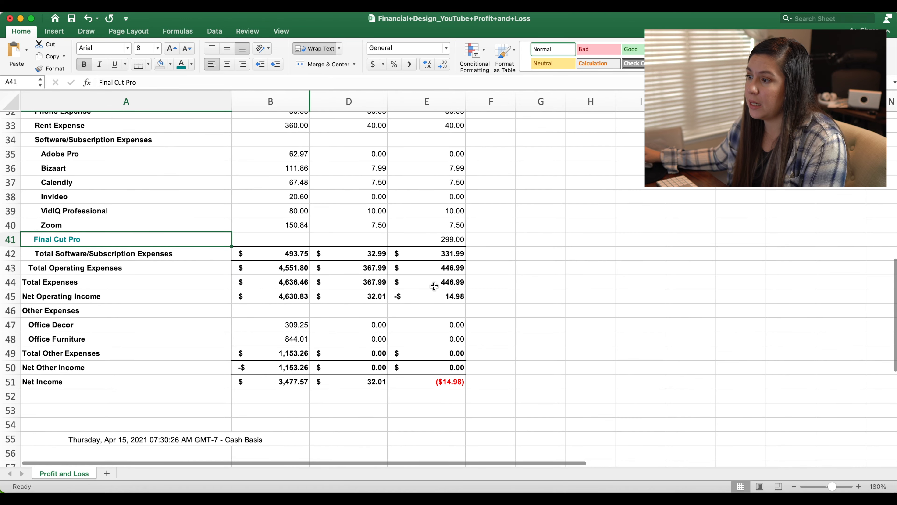
scroll(434, 286, up, 4)
scroll(434, 286, up, 10)
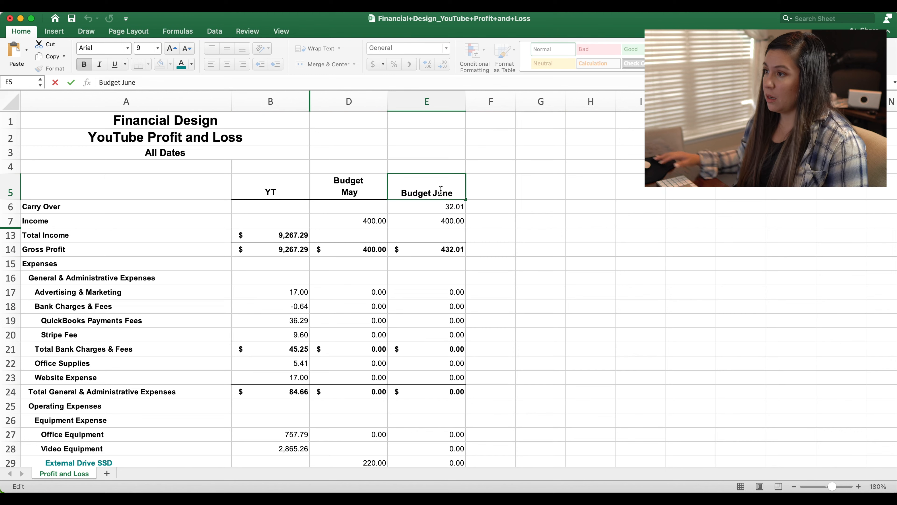
double_click(441, 191)
click(488, 234)
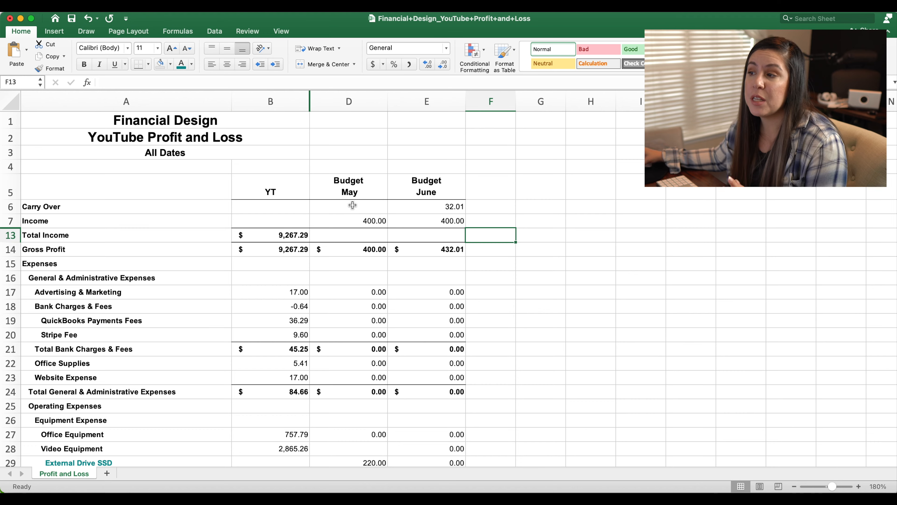
- Copy the whole June budget column E into column F for the following month
scroll(350, 221, down, 2)
scroll(388, 214, up, 2)
click(443, 99)
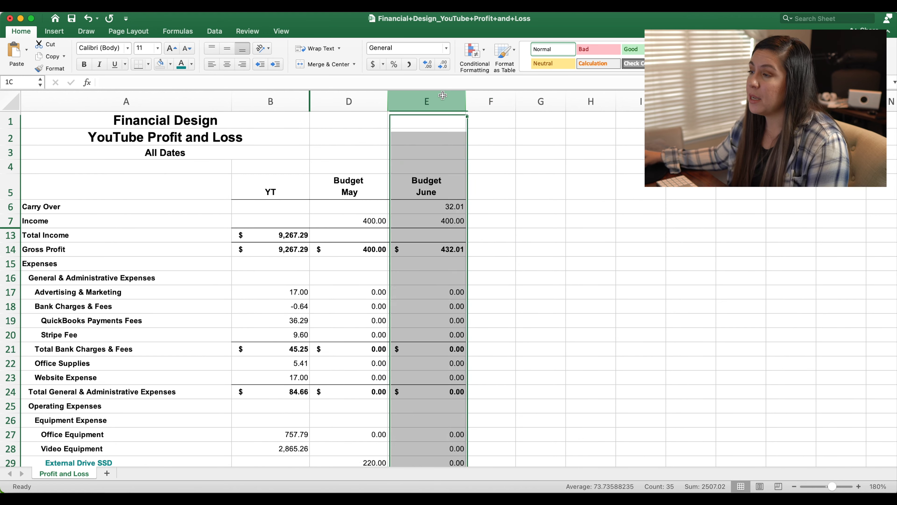
key(super+c)
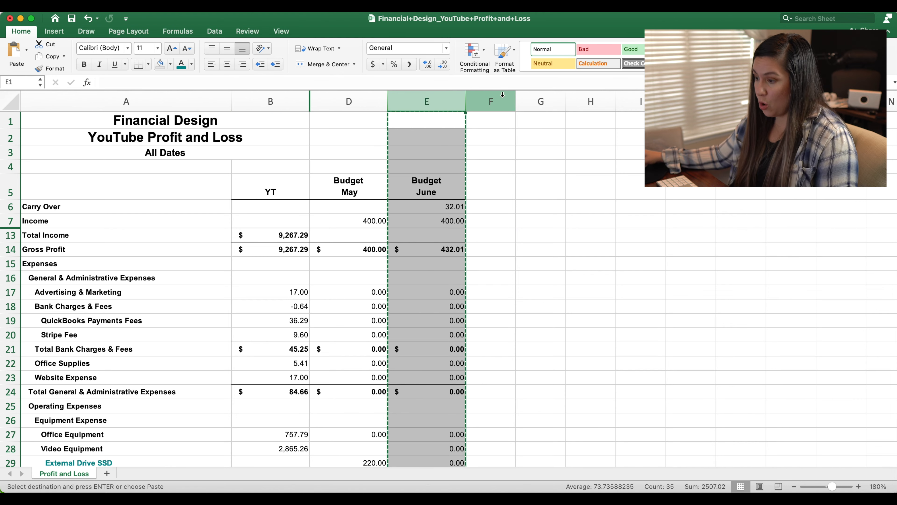
click(502, 95)
key(super+v)
click(564, 182)
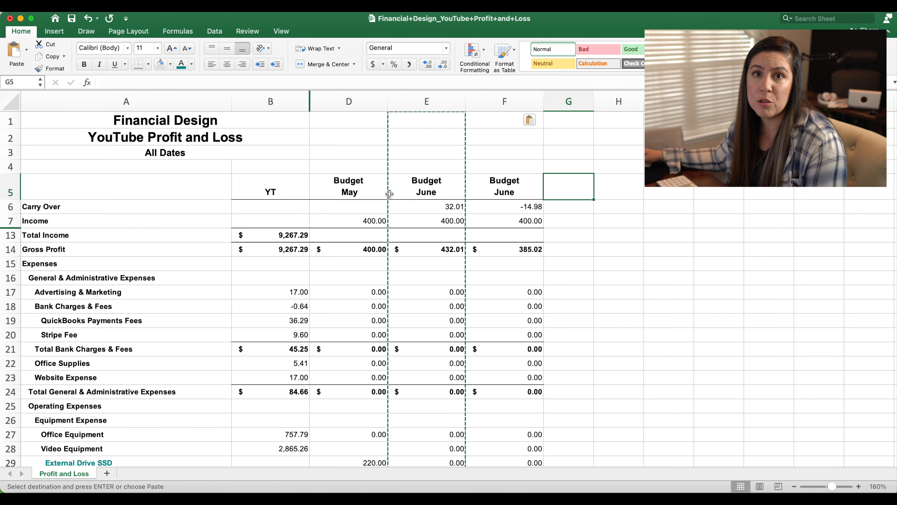
- Set the External Drive SSD amount in the new month's column, cell F29, to 220
click(352, 212)
scroll(353, 213, down, 5)
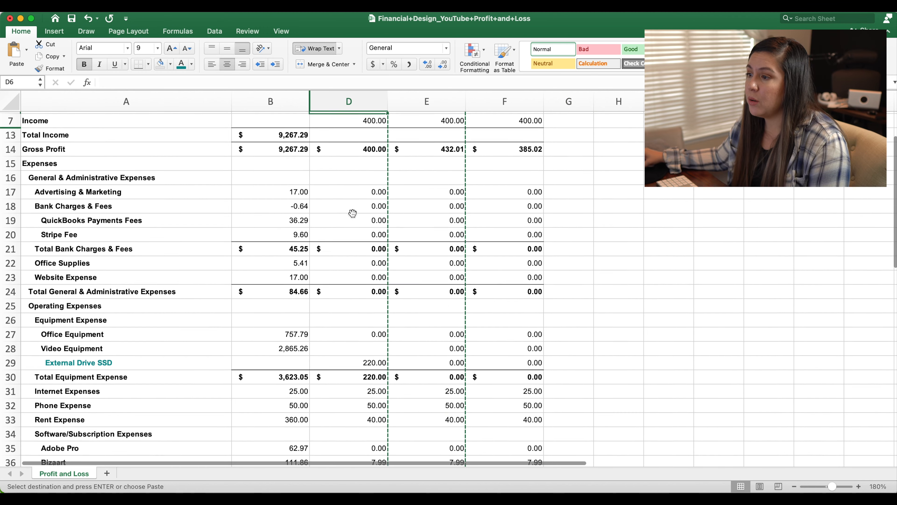
click(354, 353)
key(super+c)
click(530, 355)
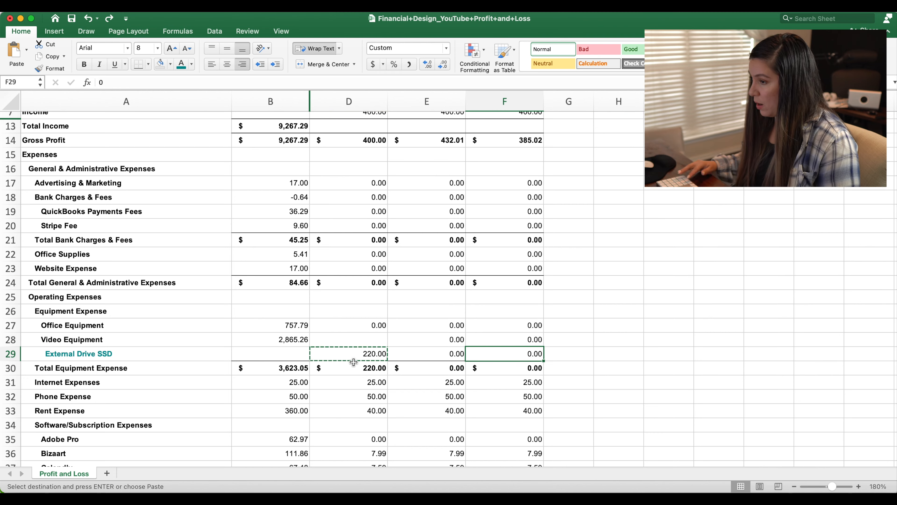
text(0)
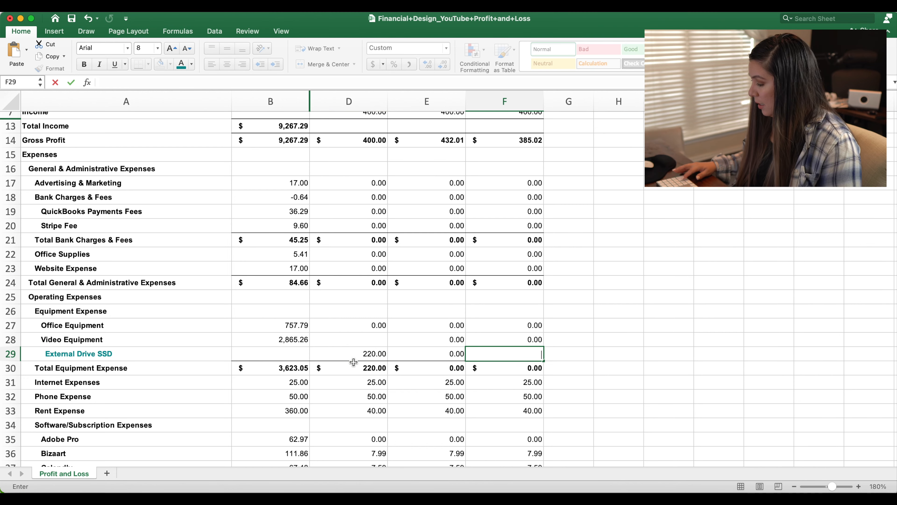
key(Return)
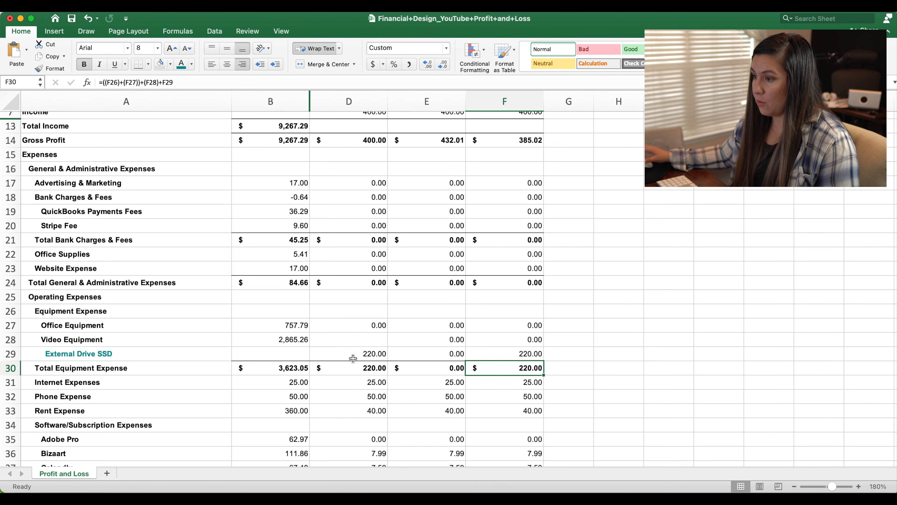
- Set May's External Drive SSD amount in D29 to 0
click(364, 352)
text(0)
key(Return)
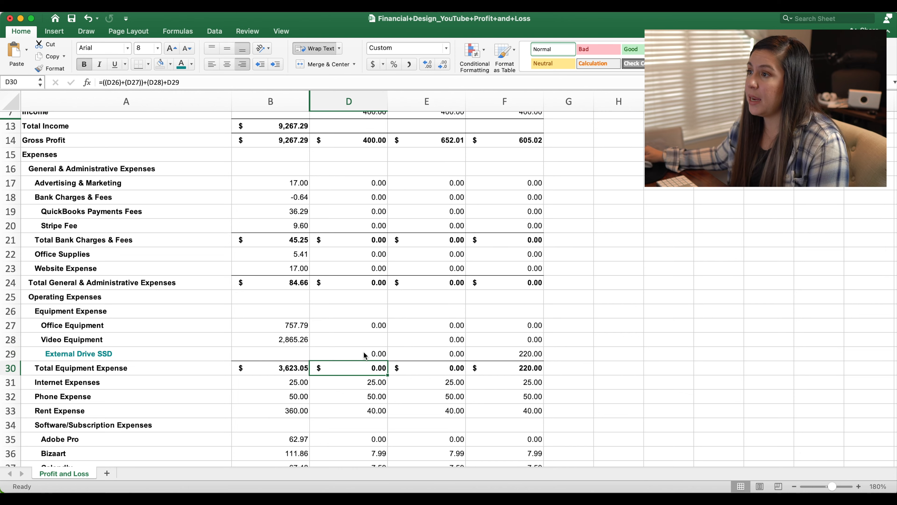
- Check the Carry Over row and May's Net Income in D51 after moving the External Drive SSD purchase
scroll(364, 352, up, 3)
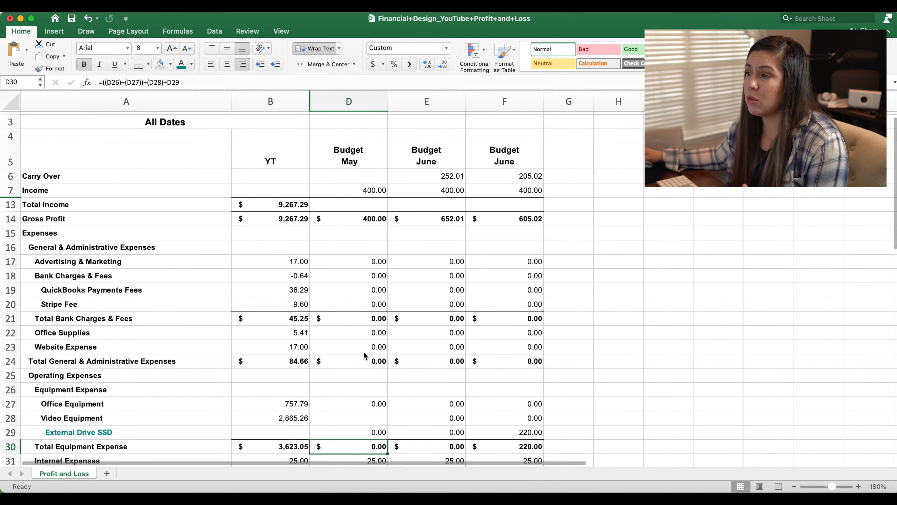
scroll(364, 353, down, 6)
scroll(364, 353, down, 3)
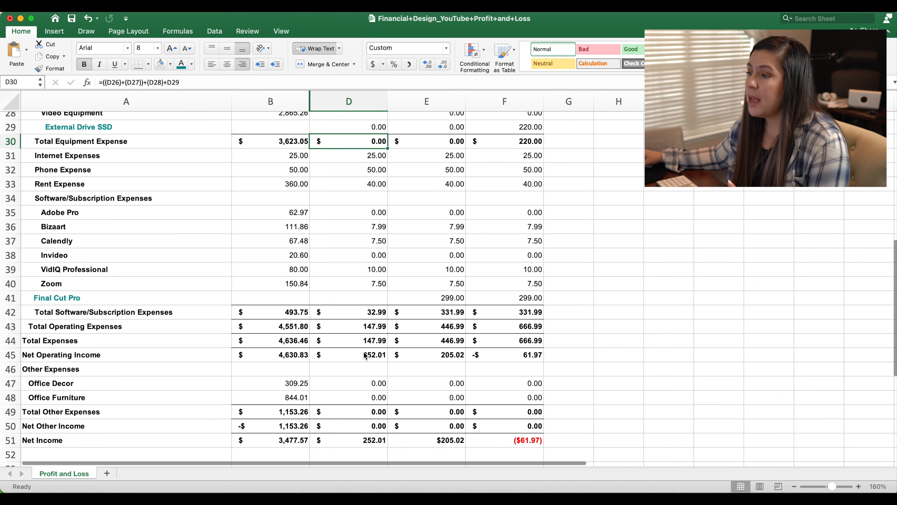
click(366, 422)
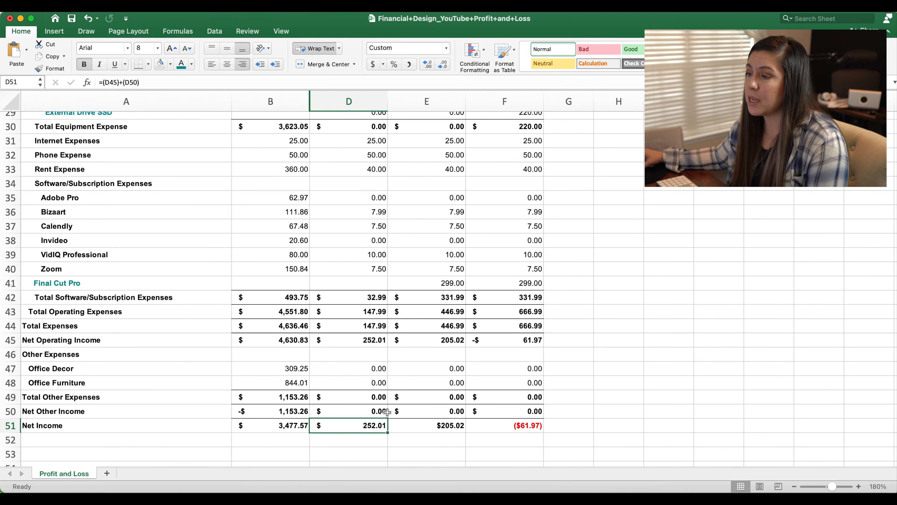
scroll(408, 385, up, 3)
scroll(408, 374, down, 3)
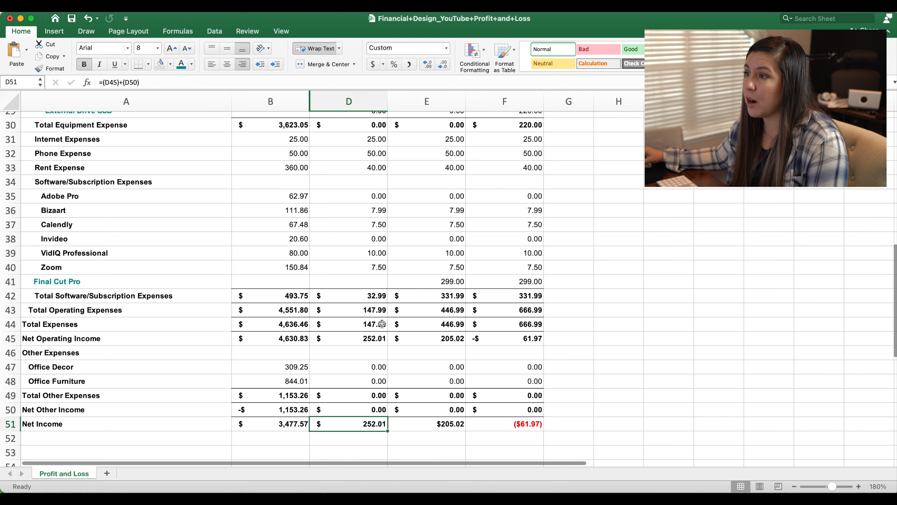
- Trace May's totals in column D from software/subscription and operating expenses through Net Operating Income to Net Income
scroll(373, 334, up, 6)
scroll(373, 333, down, 4)
click(376, 344)
scroll(377, 346, up, 2)
scroll(377, 346, up, 4)
scroll(380, 346, down, 7)
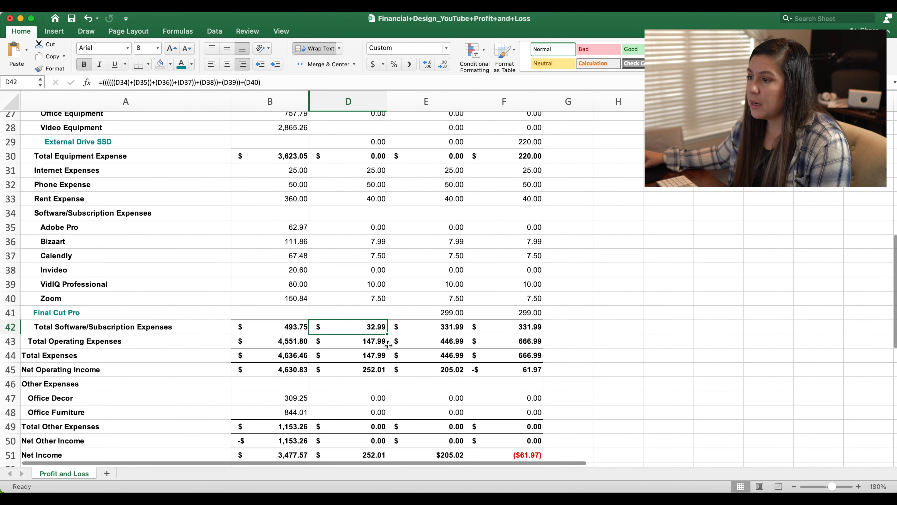
click(381, 341)
scroll(383, 345, down, 3)
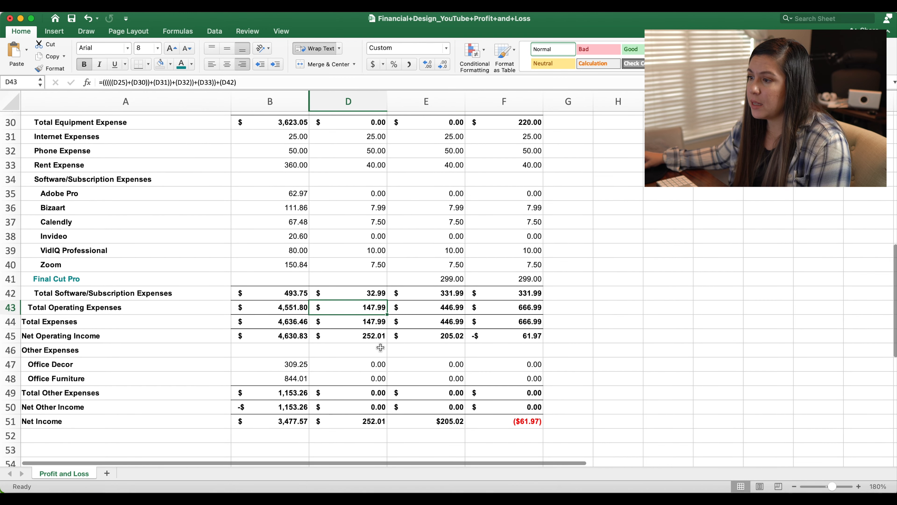
click(357, 336)
scroll(360, 387, down, 3)
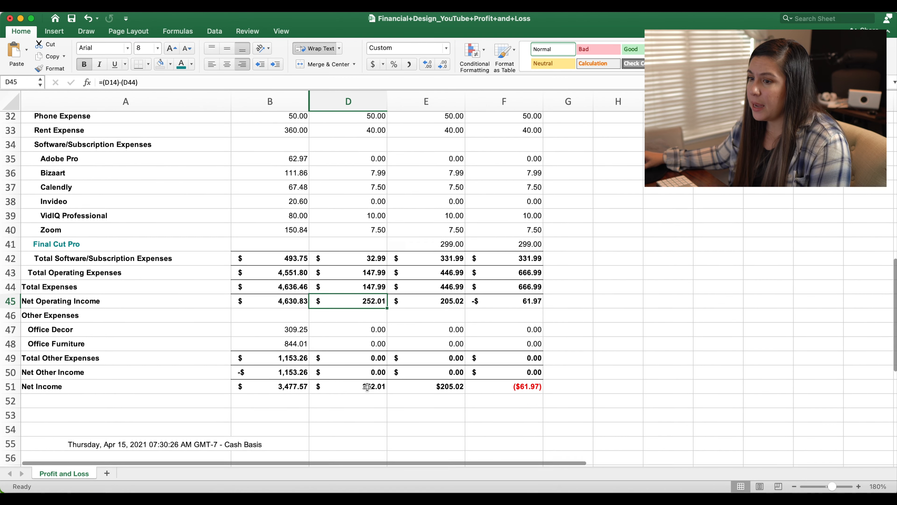
click(372, 383)
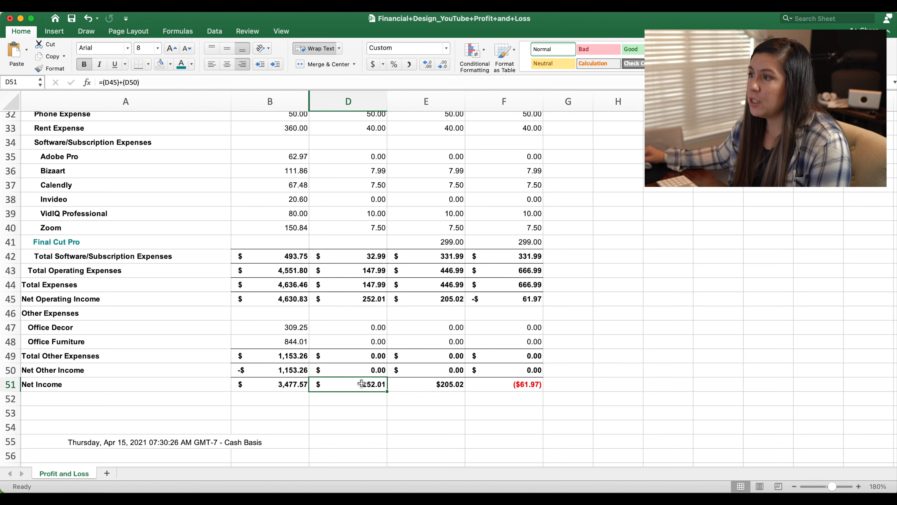
- Review June's column E from Carry Over, Income and Gross Profit through the Final Cut Pro expense to Net Income
scroll(362, 383, up, 15)
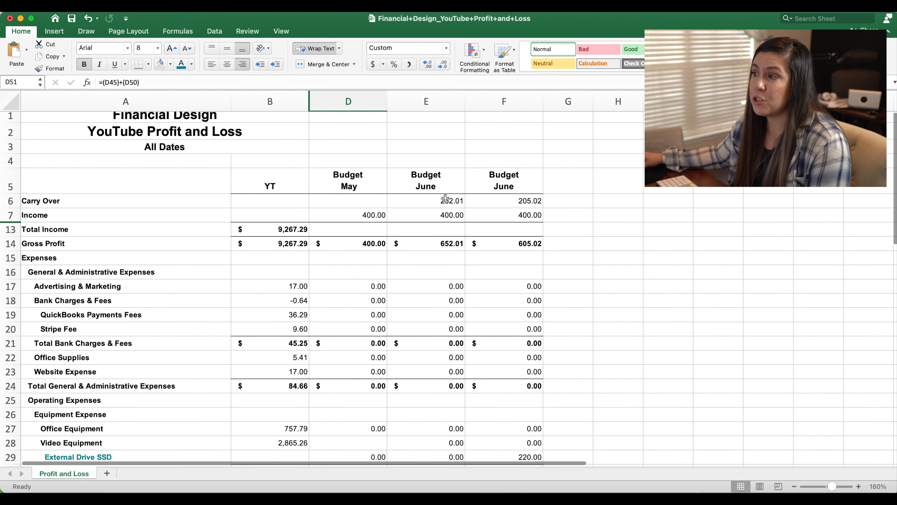
click(445, 199)
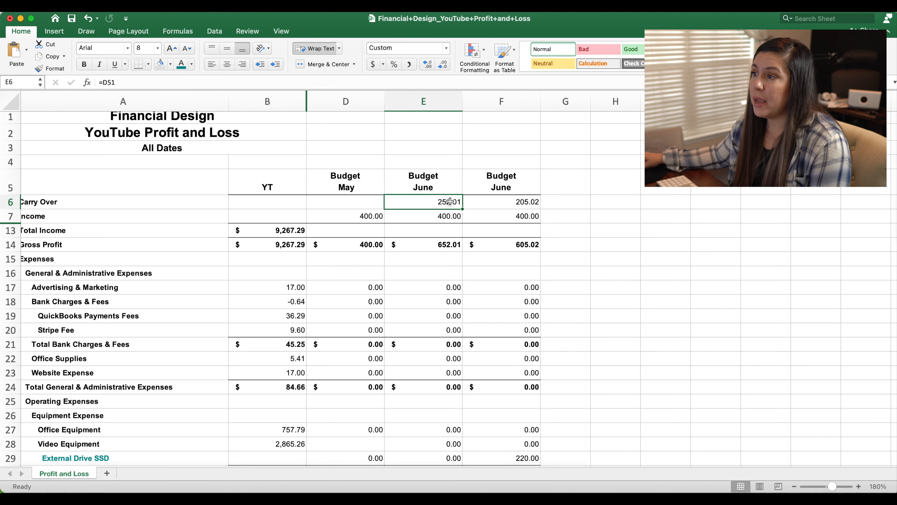
drag(448, 209, 450, 218)
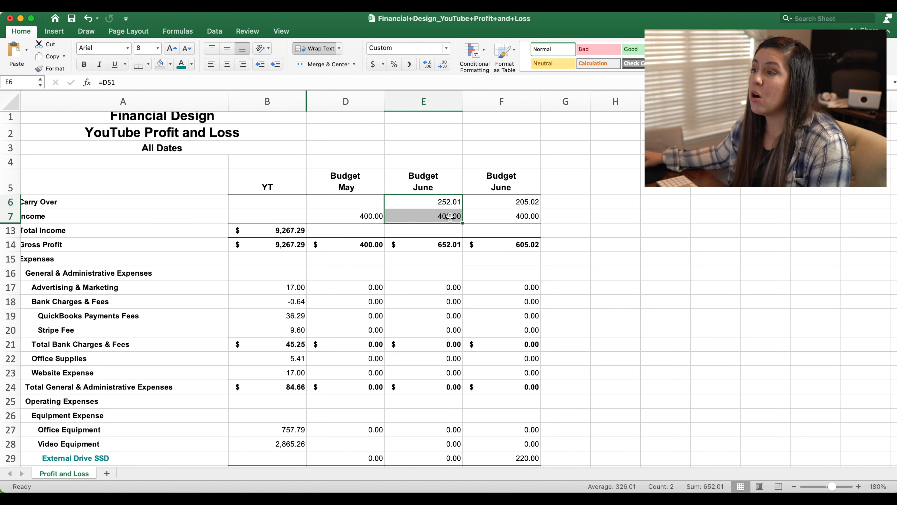
click(448, 246)
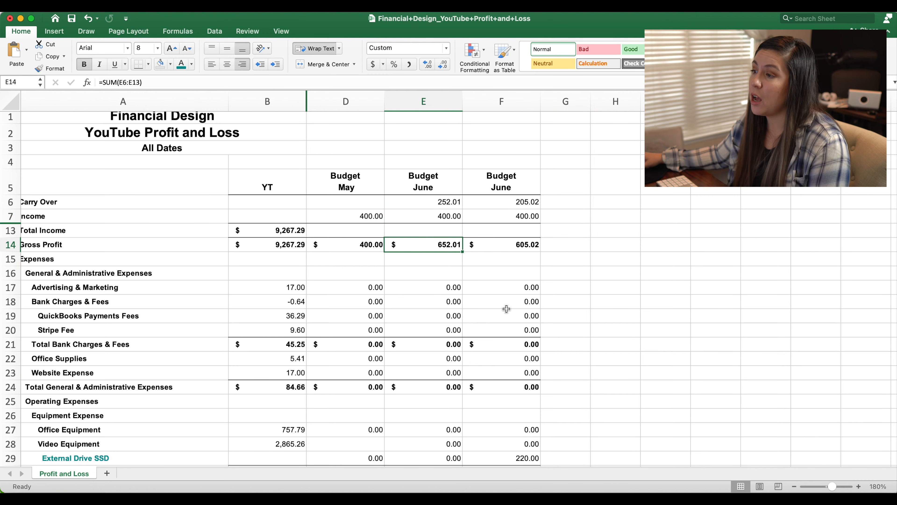
scroll(506, 308, down, 2)
scroll(506, 308, down, 10)
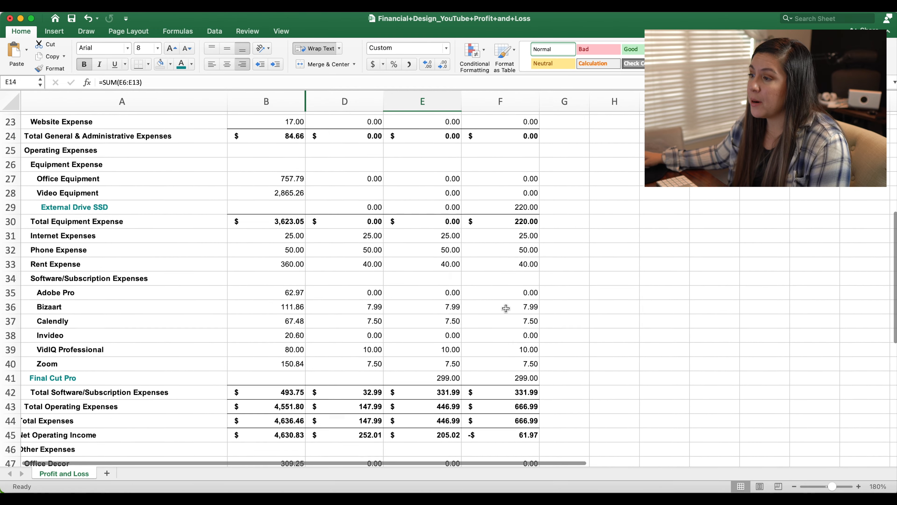
click(419, 314)
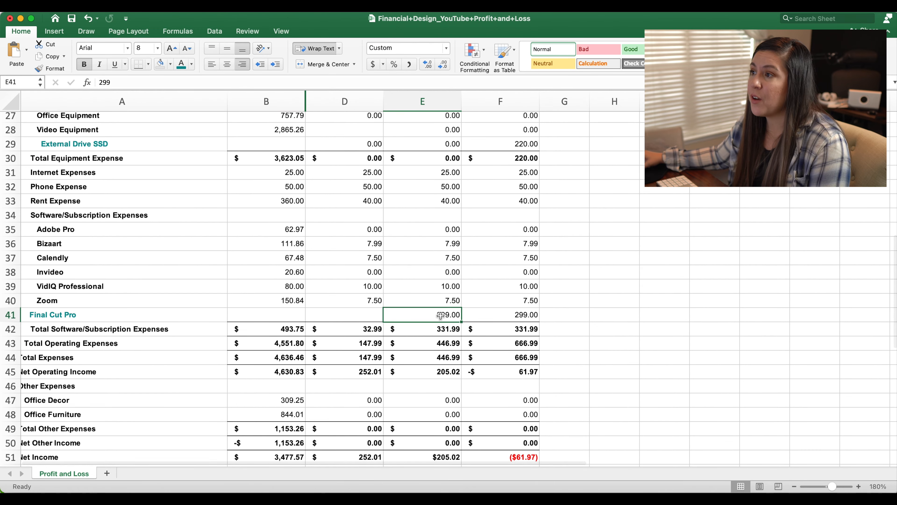
scroll(491, 333, up, 10)
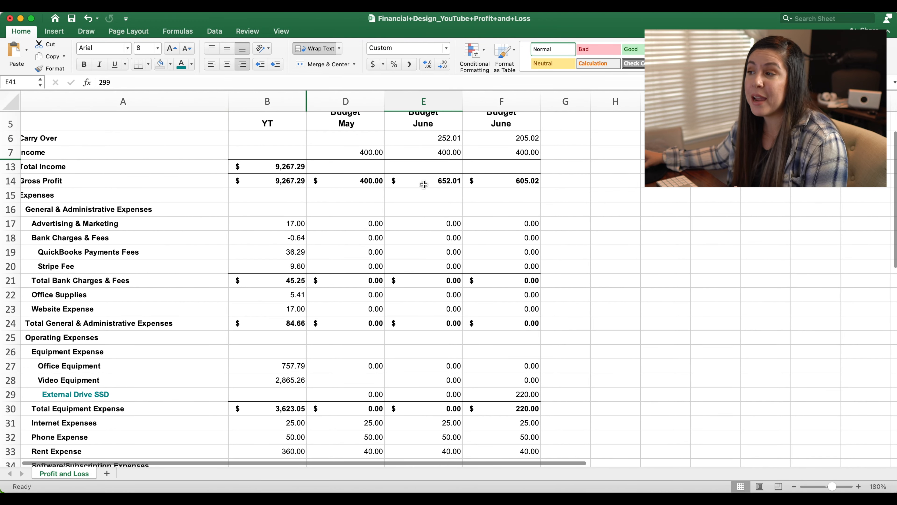
scroll(434, 200, down, 10)
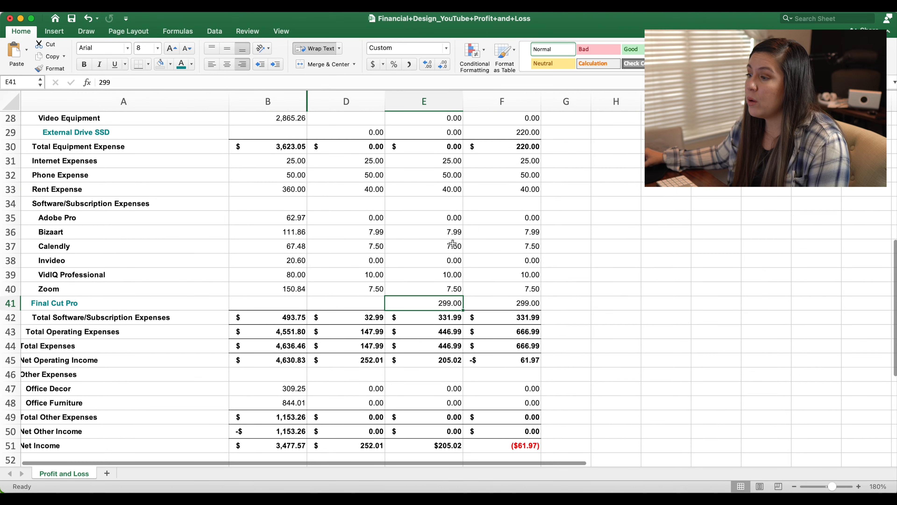
scroll(444, 369, down, 2)
click(447, 417)
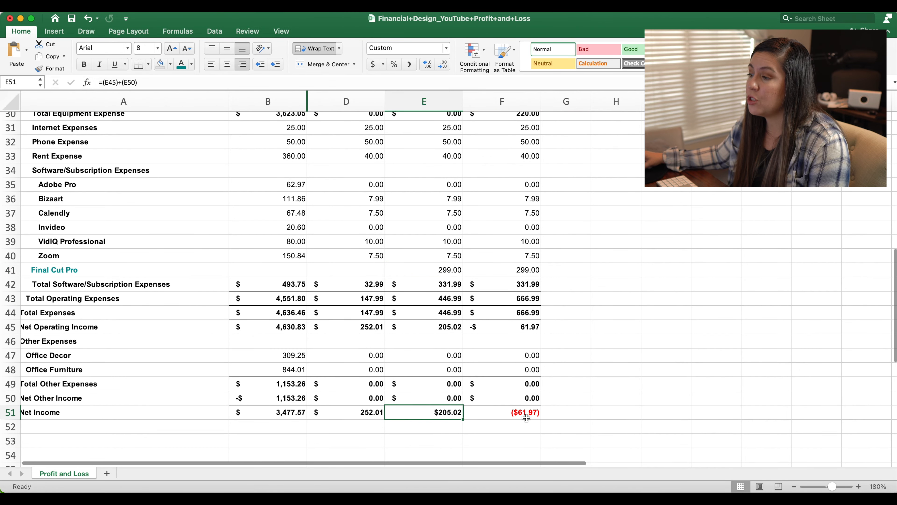
scroll(459, 418, up, 12)
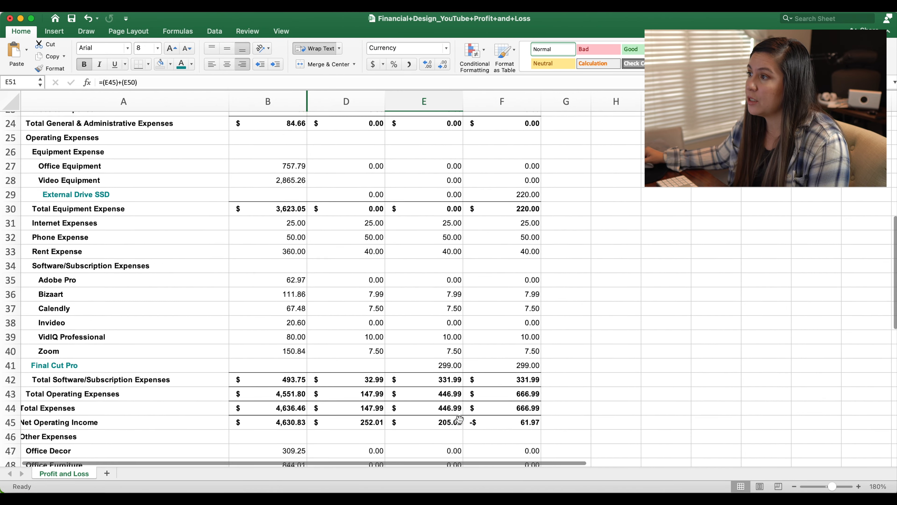
scroll(459, 419, up, 2)
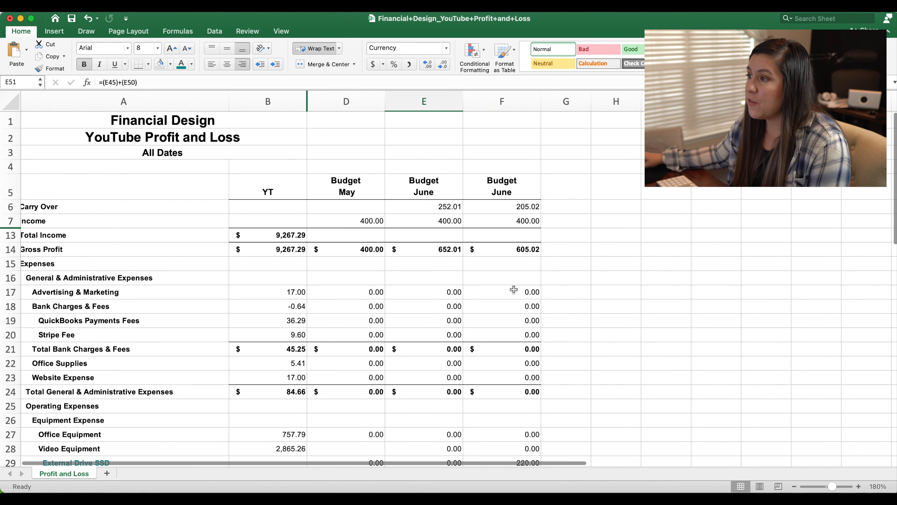
- Check column F's Carry Over and Income, and inspect its Total Equipment Expense formula in F30
click(539, 206)
click(534, 221)
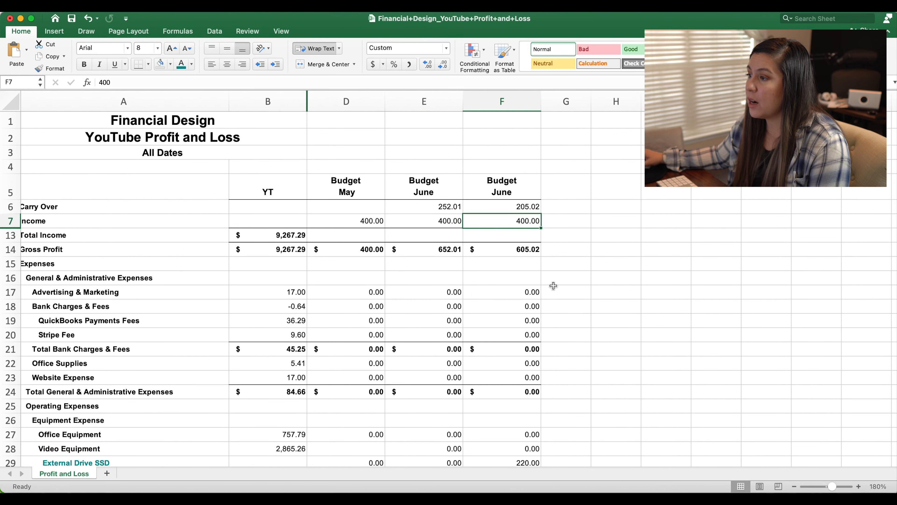
scroll(554, 285, down, 7)
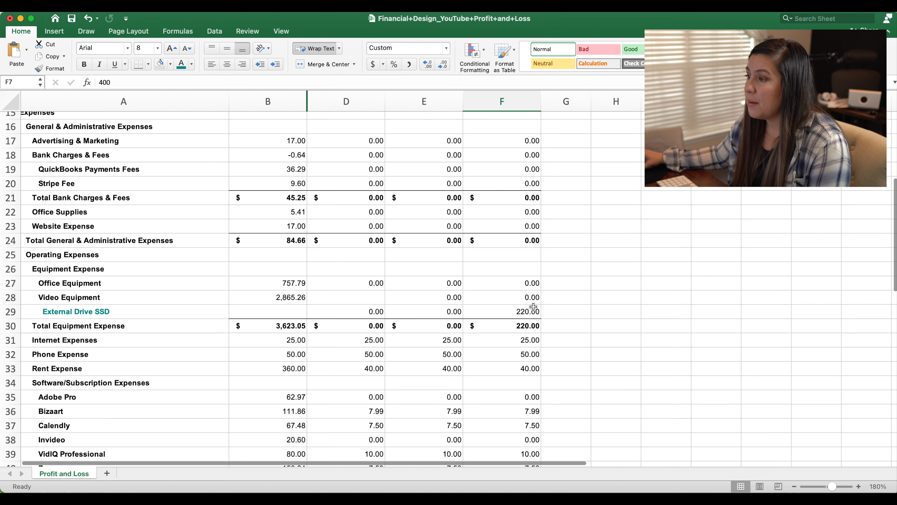
click(534, 325)
double_click(534, 325)
key(Return)
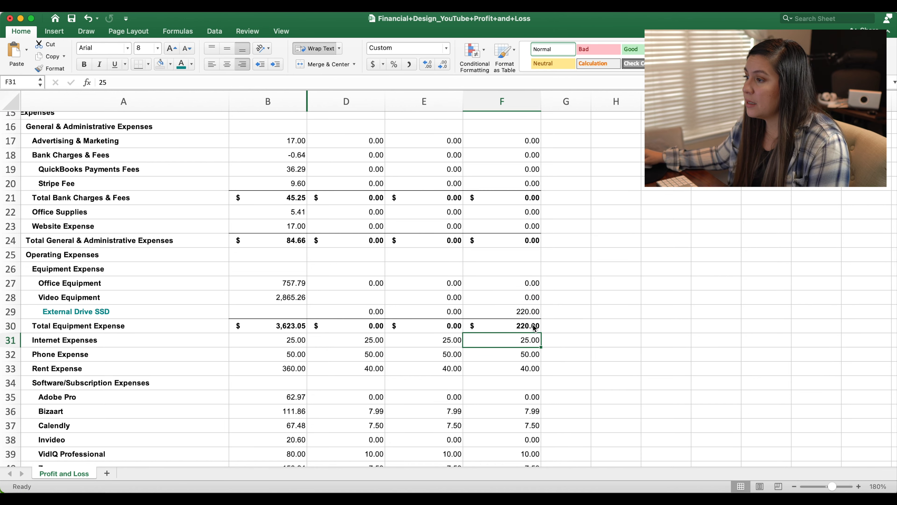
- Set the Final Cut Pro amount for the third budget month in F41 to 0
scroll(534, 328, down, 3)
drag(535, 194, 534, 341)
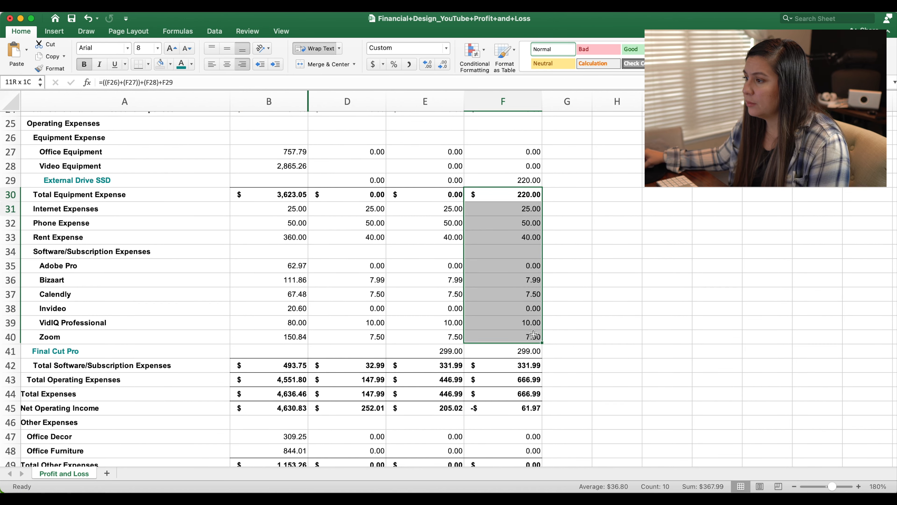
click(535, 348)
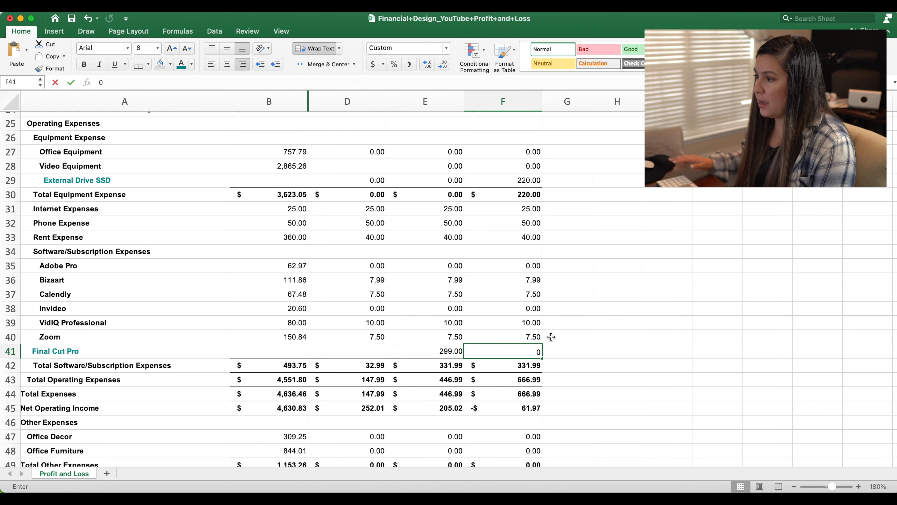
key(Return)
- Review column F's Carry Over in F6 and Gross Profit in F14 after removing the Final Cut Pro expense
scroll(551, 336, up, 8)
click(533, 199)
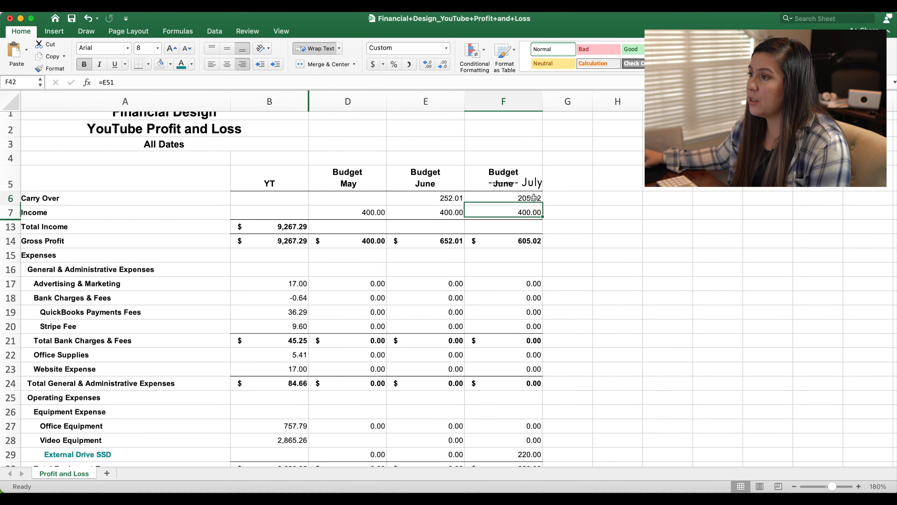
scroll(550, 244, down, 6)
scroll(548, 249, down, 4)
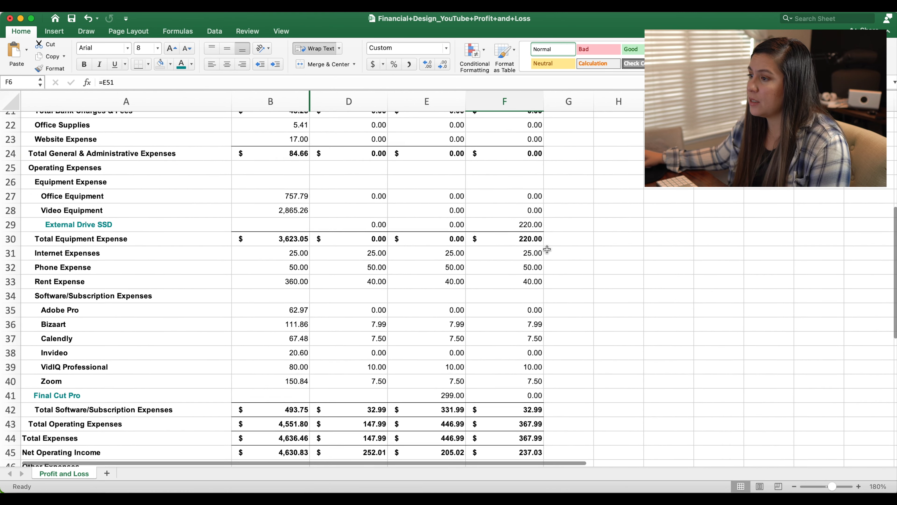
click(453, 429)
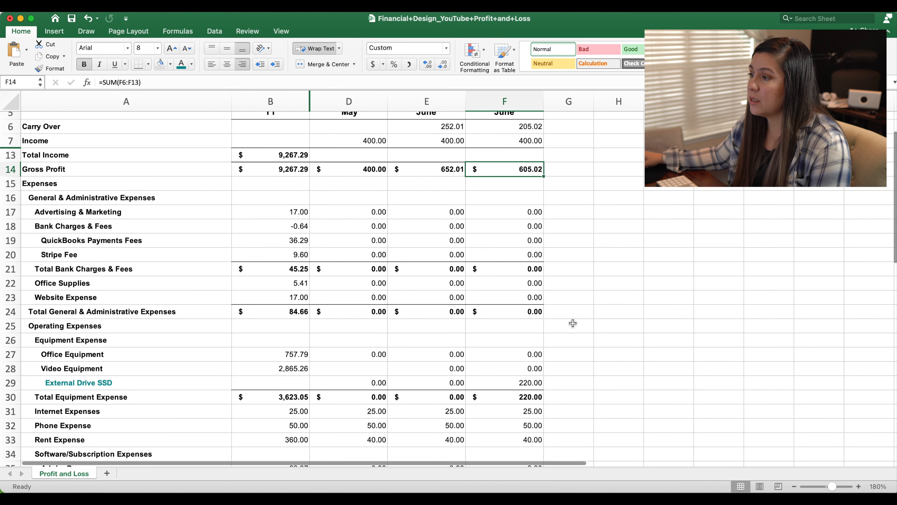
- Trace column F from the External Drive SSD purchase through Total Operating Expenses to Net Income in F51
scroll(565, 283, down, 5)
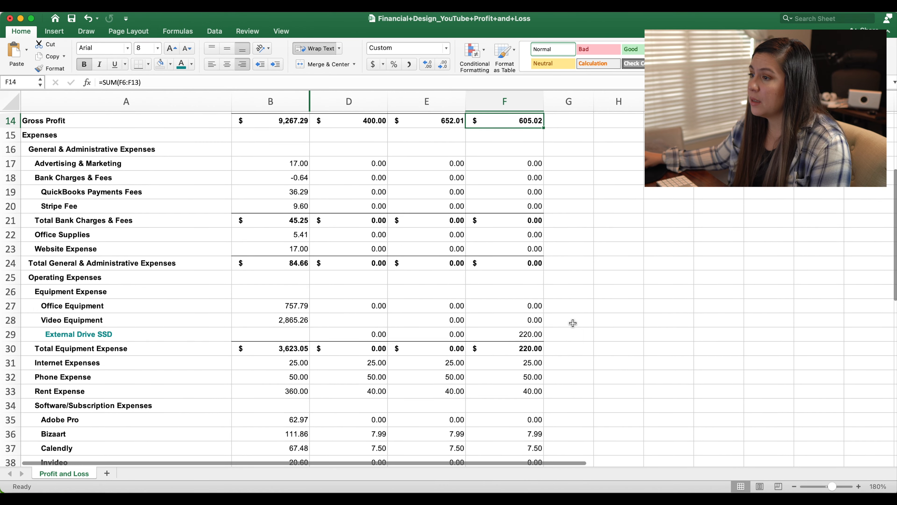
click(534, 310)
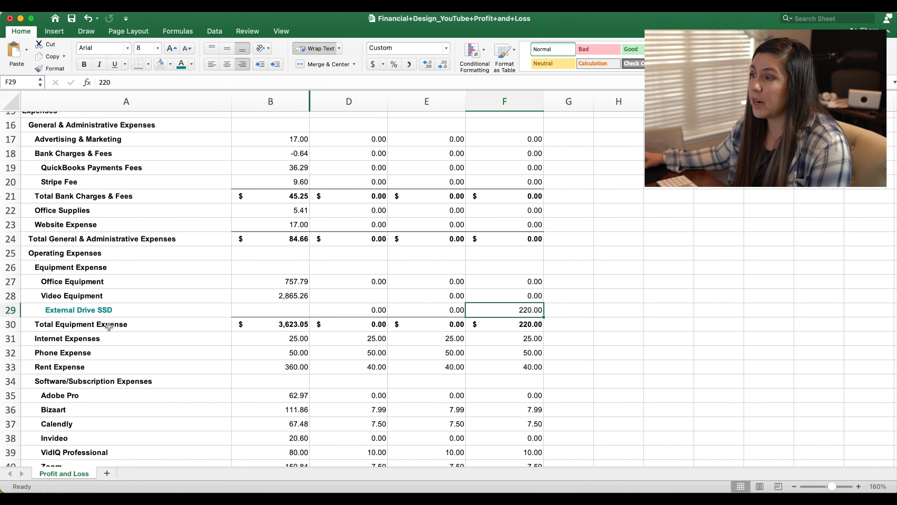
scroll(527, 313, down, 5)
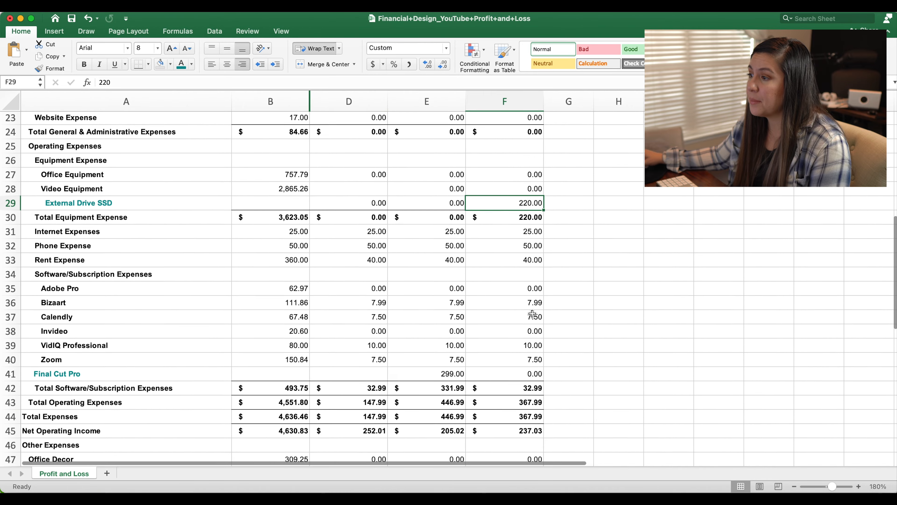
scroll(532, 314, down, 3)
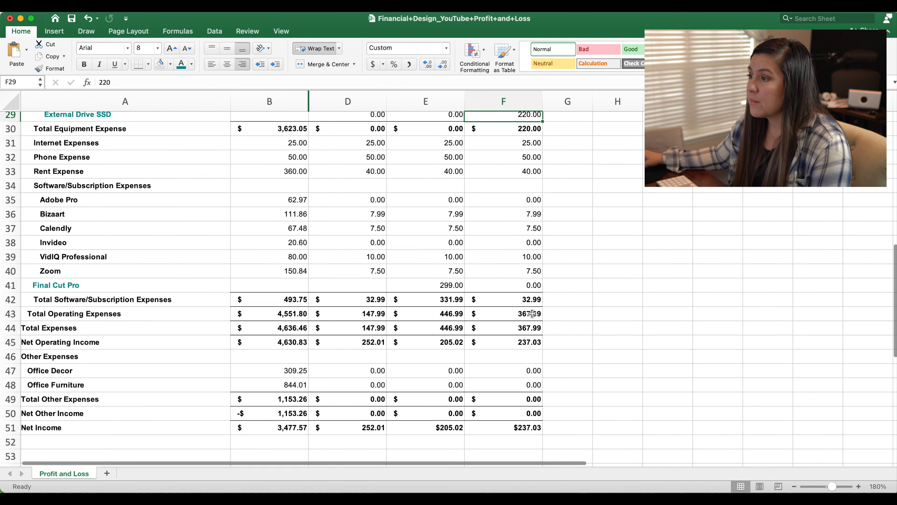
click(528, 313)
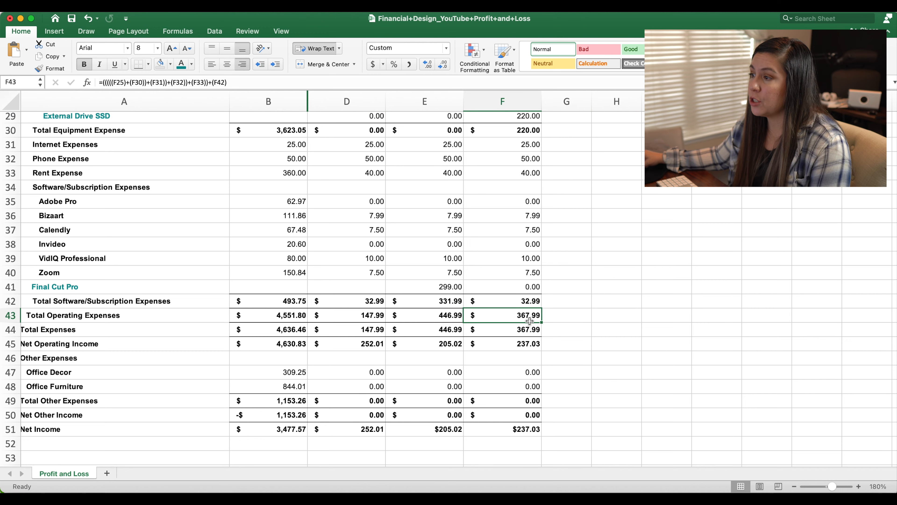
scroll(537, 321, down, 3)
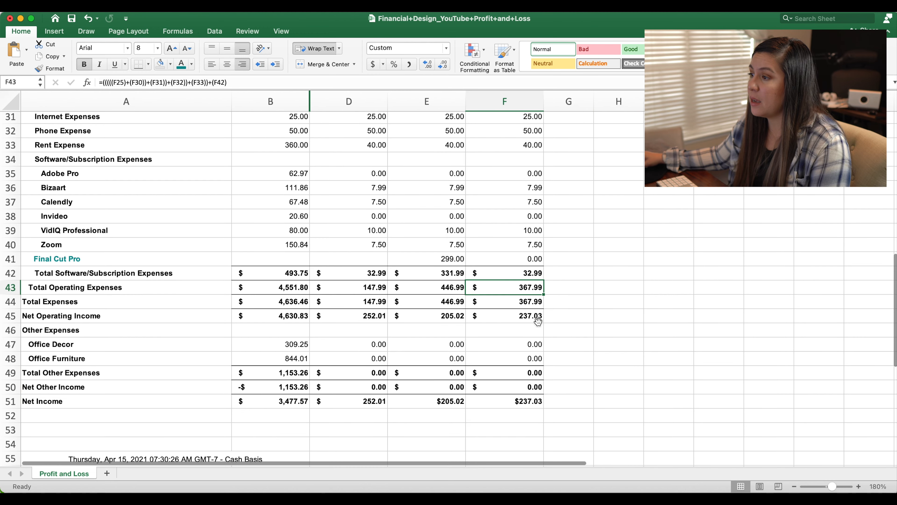
click(539, 370)
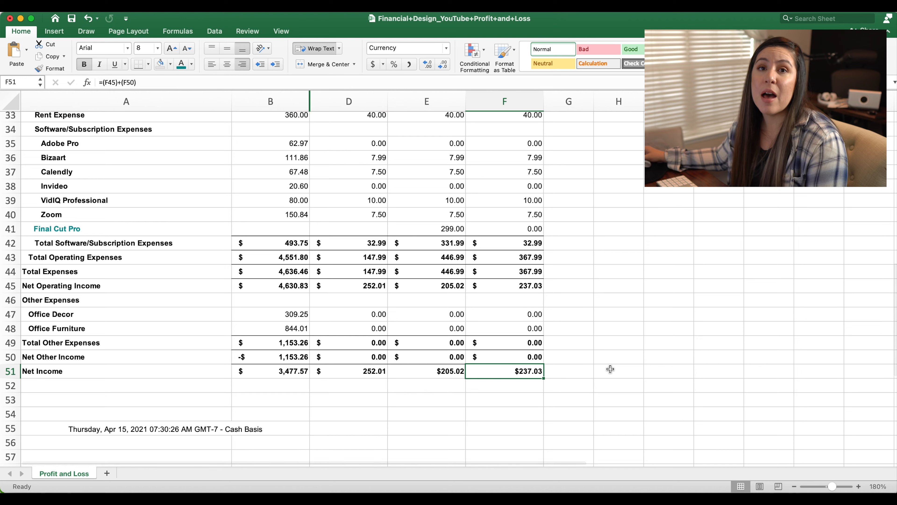
- Compare the three monthly budget columns from the expense rows down to Net Income
scroll(583, 315, up, 10)
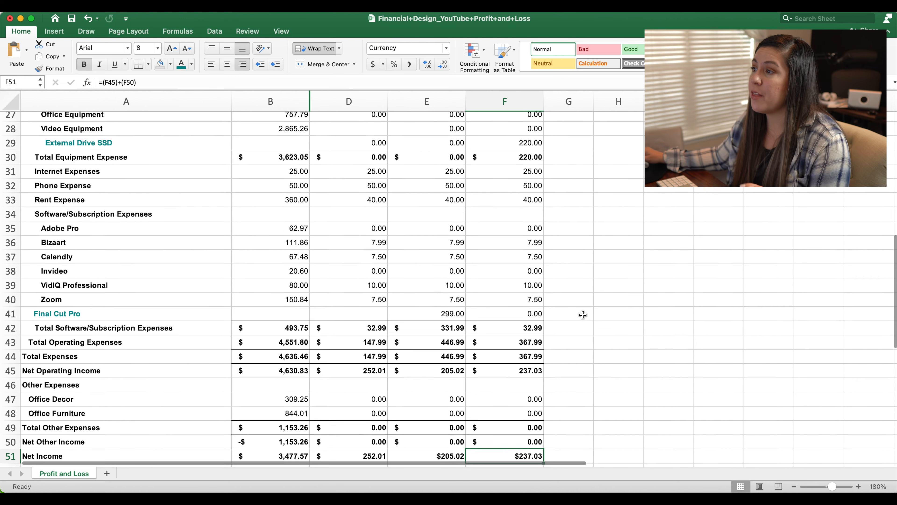
scroll(583, 314, up, 5)
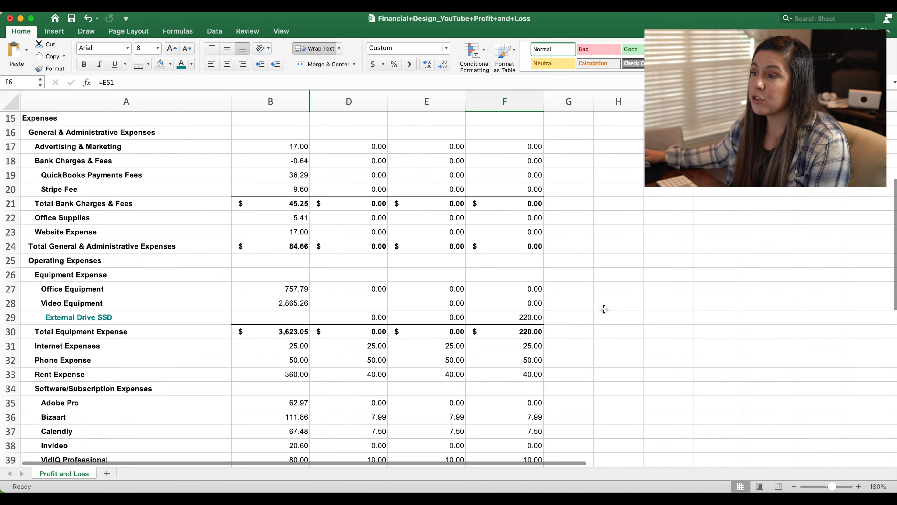
scroll(605, 309, down, 5)
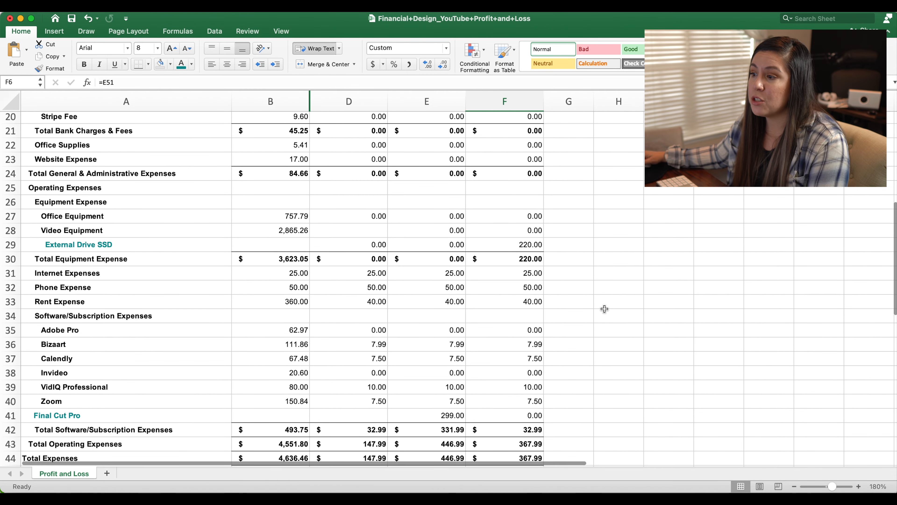
scroll(604, 308, down, 4)
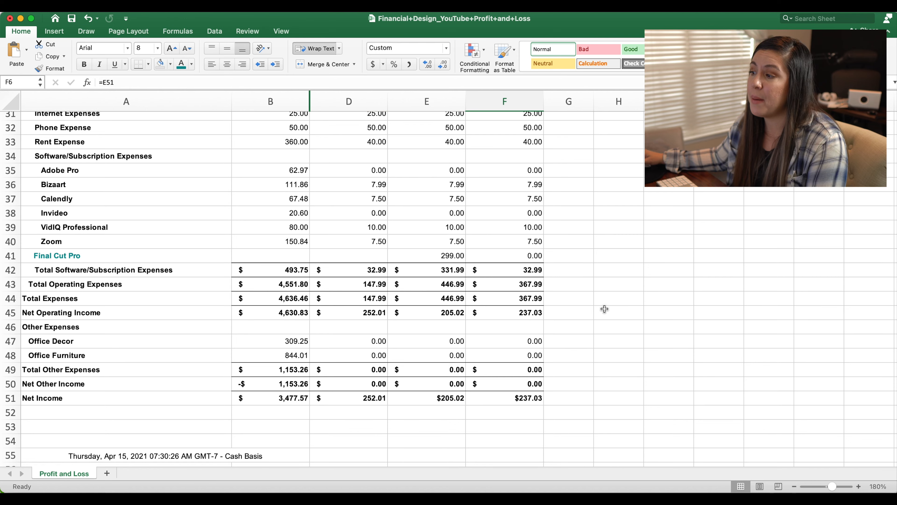
scroll(604, 308, down, 2)
scroll(605, 309, up, 10)
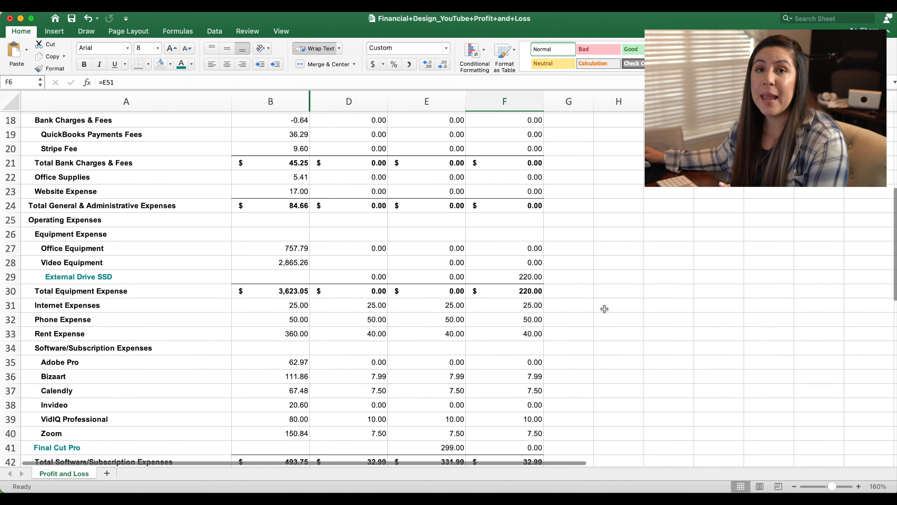